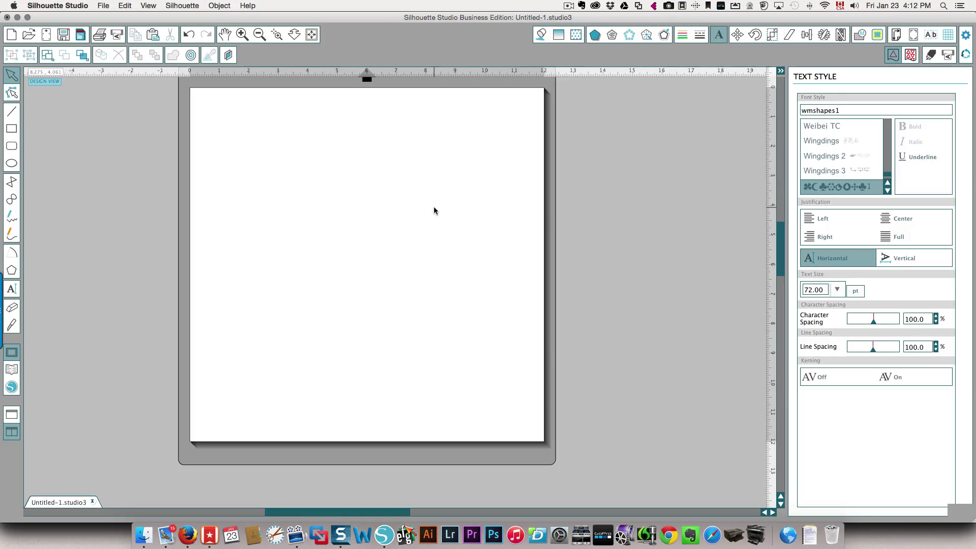
Draw a smooth freehand wavy line across the top of the page.
{"action": "scroll", "coordinate": [436, 211], "scroll_direction": "up", "scroll_amount": 3}
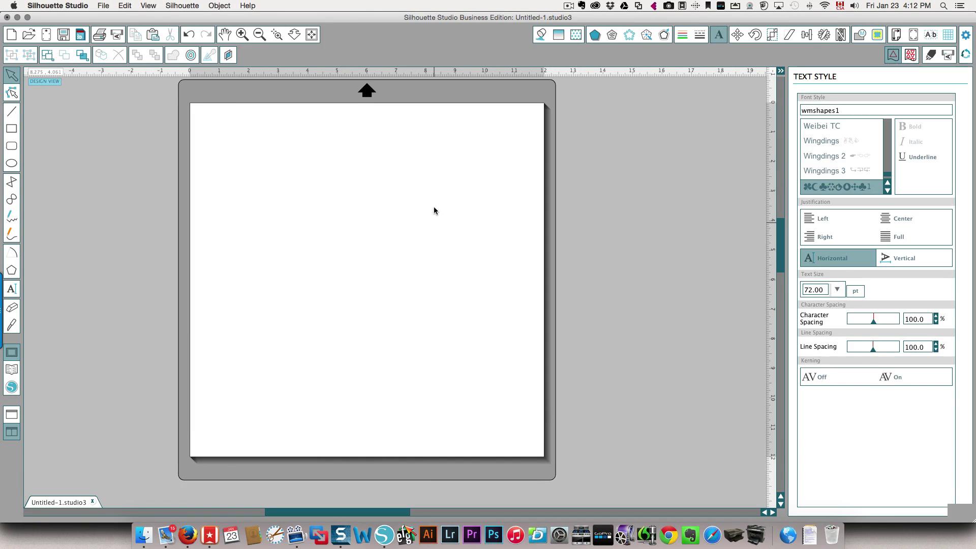
{"action": "scroll", "coordinate": [434, 210], "scroll_direction": "up", "scroll_amount": 1}
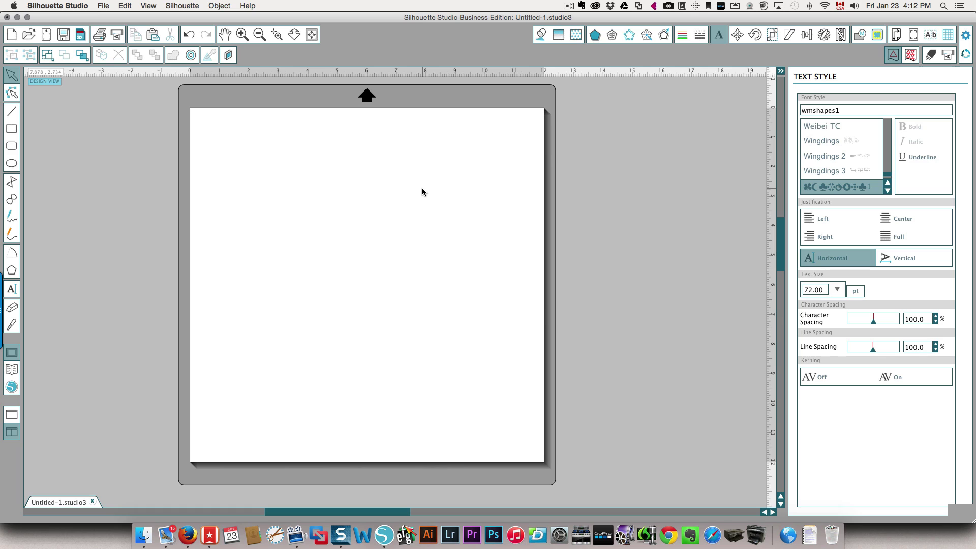
{"action": "scroll", "coordinate": [422, 189], "scroll_direction": "right", "scroll_amount": 3}
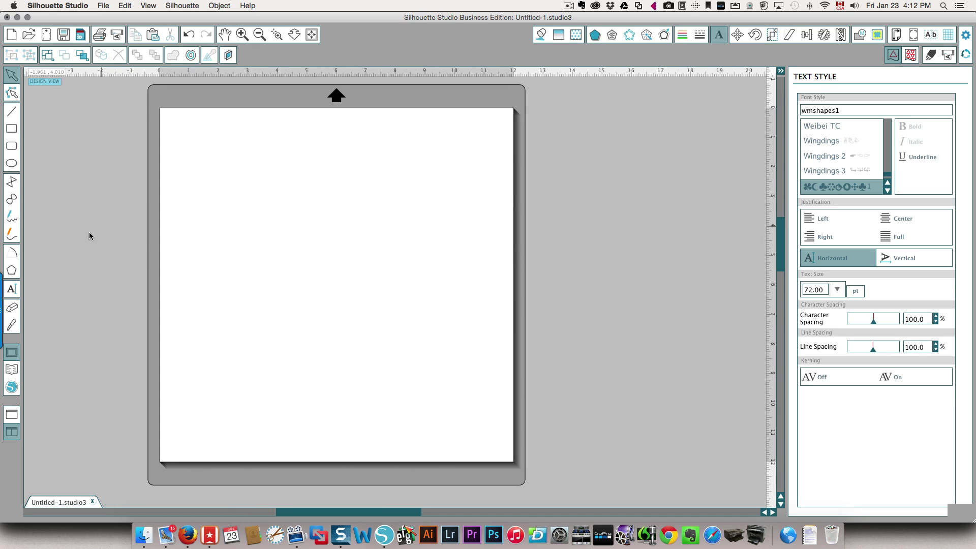
{"action": "left_click", "coordinate": [10, 235]}
{"action": "left_click", "coordinate": [188, 209]}
{"action": "left_click", "coordinate": [269, 181]}
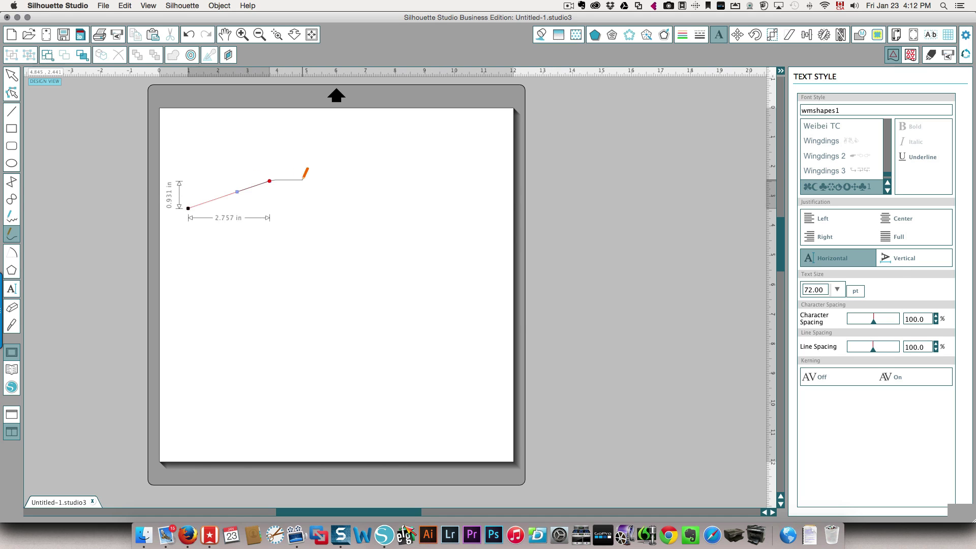
{"action": "mouse_move", "coordinate": [303, 179]}
{"action": "left_mouse_down"}
{"action": "mouse_move", "coordinate": [361, 219]}
{"action": "mouse_move", "coordinate": [392, 223]}
{"action": "mouse_move", "coordinate": [453, 181]}
{"action": "mouse_move", "coordinate": [495, 192]}
{"action": "left_mouse_up"}
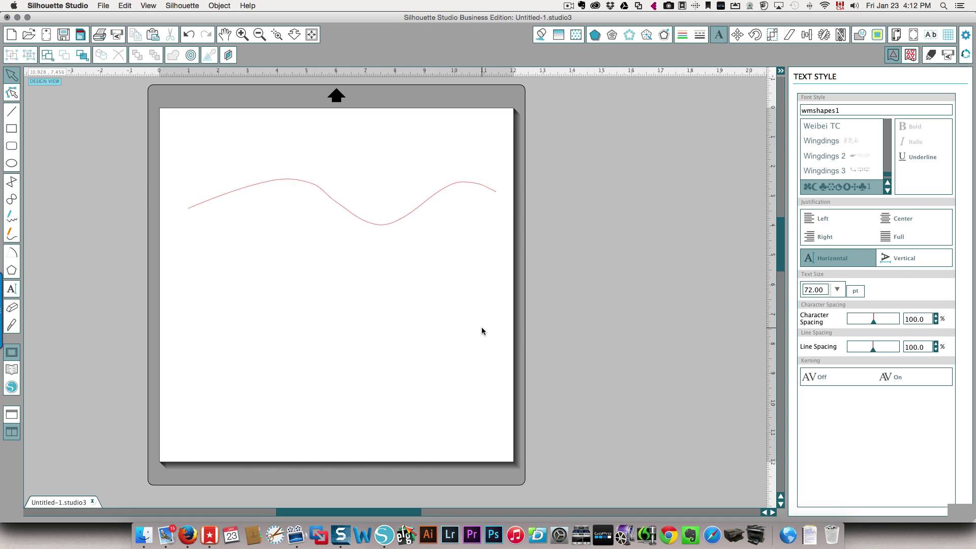
{"action": "left_click", "coordinate": [11, 289]}
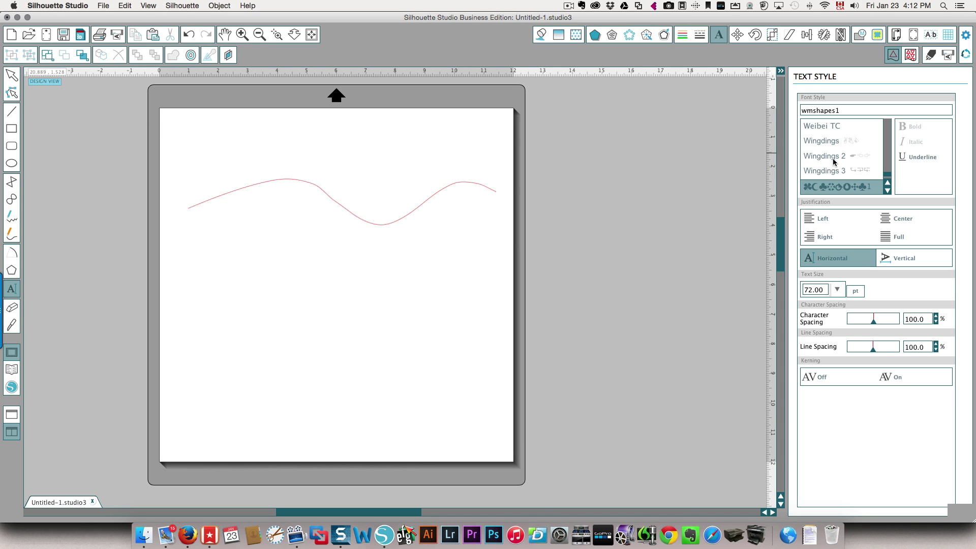
Choose the Thirsty Soft font and type 'text font' in a box above the wavy line.
{"action": "scroll", "coordinate": [817, 133], "scroll_direction": "up", "scroll_amount": 3}
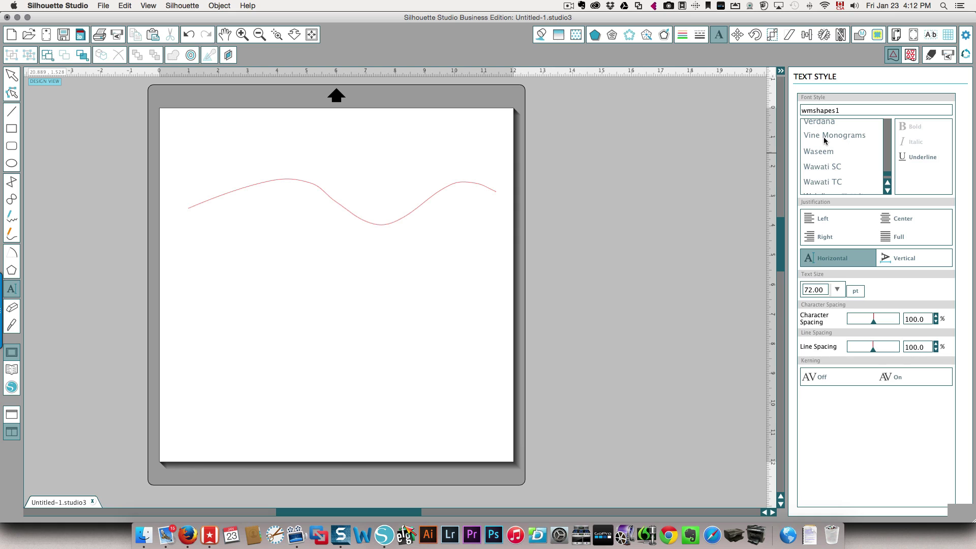
{"action": "scroll", "coordinate": [823, 137], "scroll_direction": "down", "scroll_amount": 1}
{"action": "scroll", "coordinate": [823, 137], "scroll_direction": "down", "scroll_amount": 3}
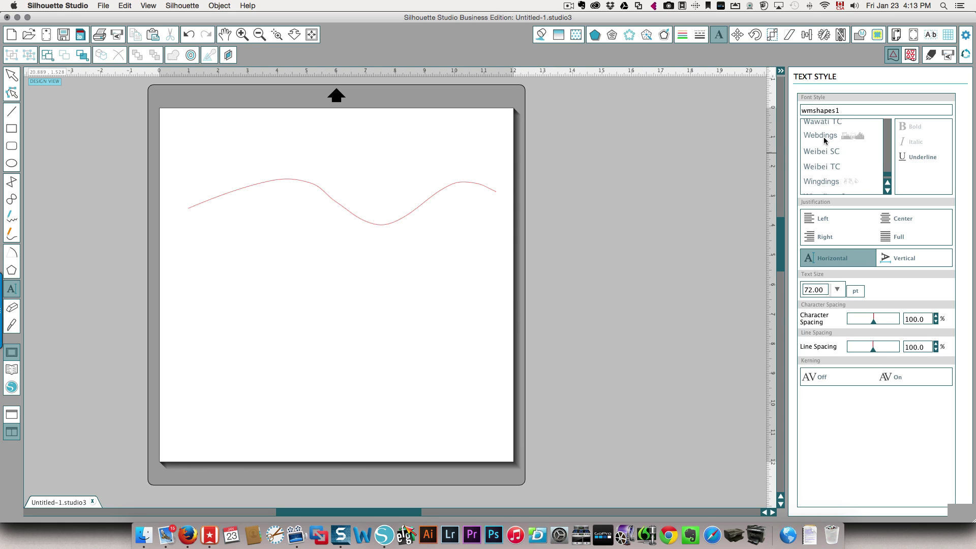
{"action": "scroll", "coordinate": [823, 141], "scroll_direction": "up", "scroll_amount": 5}
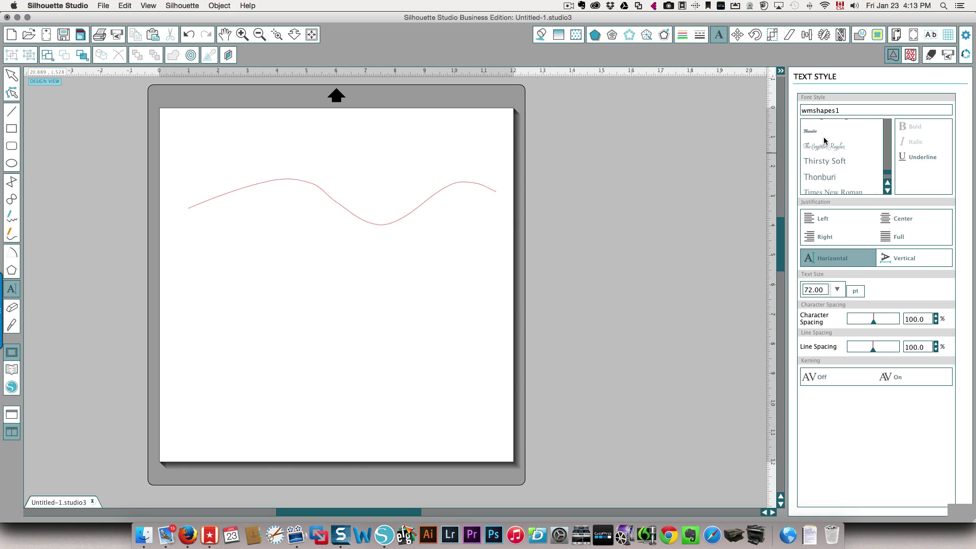
{"action": "left_click", "coordinate": [824, 162]}
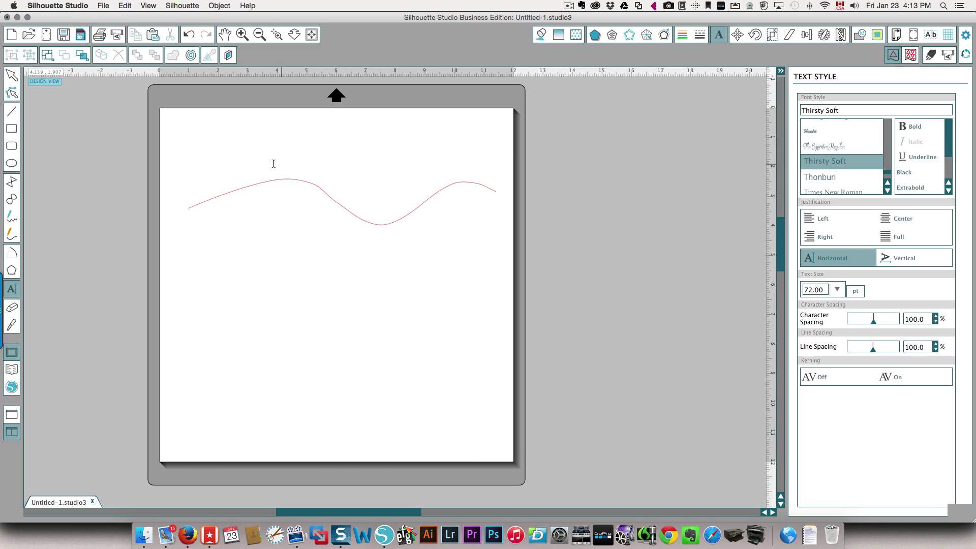
{"action": "left_click", "coordinate": [197, 164]}
{"action": "type", "text": "text"}
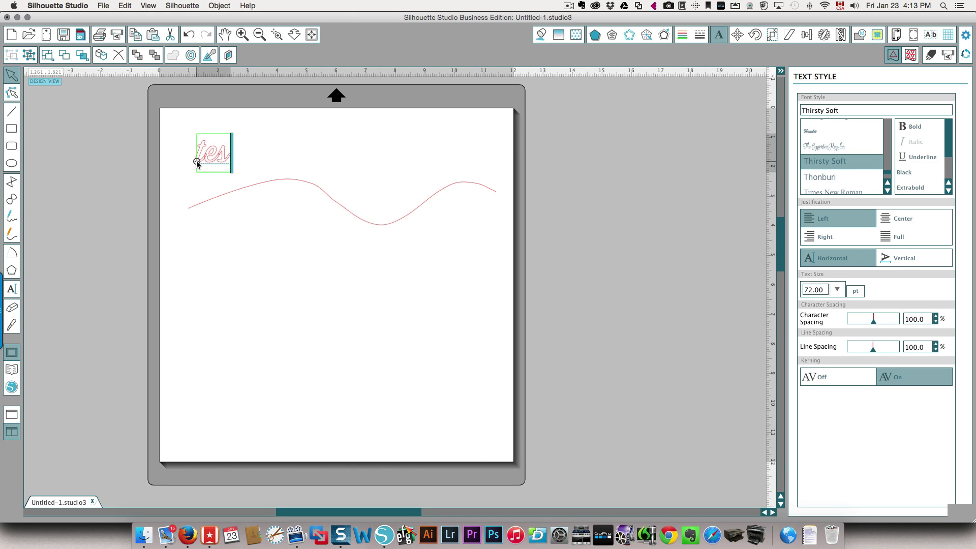
{"action": "type", "text": " font"}
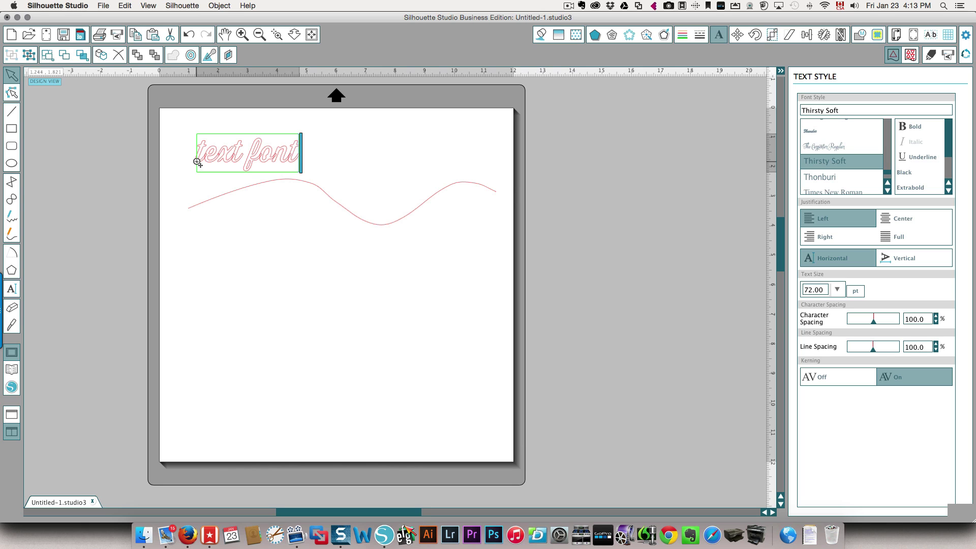
Attach the 'text font' words to the wavy line, then pull them down onto the lower page.
{"action": "left_click_drag", "start_coordinate": [197, 161], "coordinate": [200, 202]}
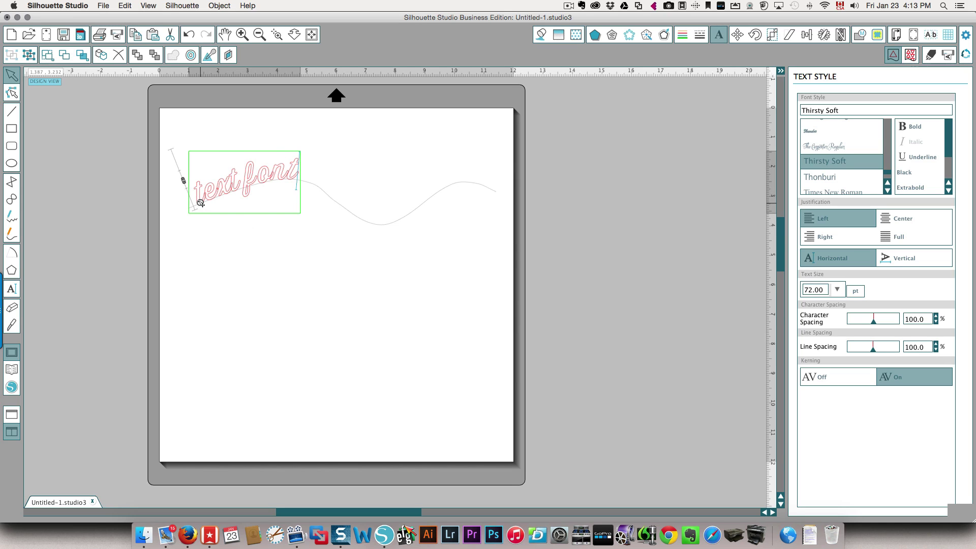
{"action": "left_click_drag", "start_coordinate": [201, 204], "coordinate": [232, 359]}
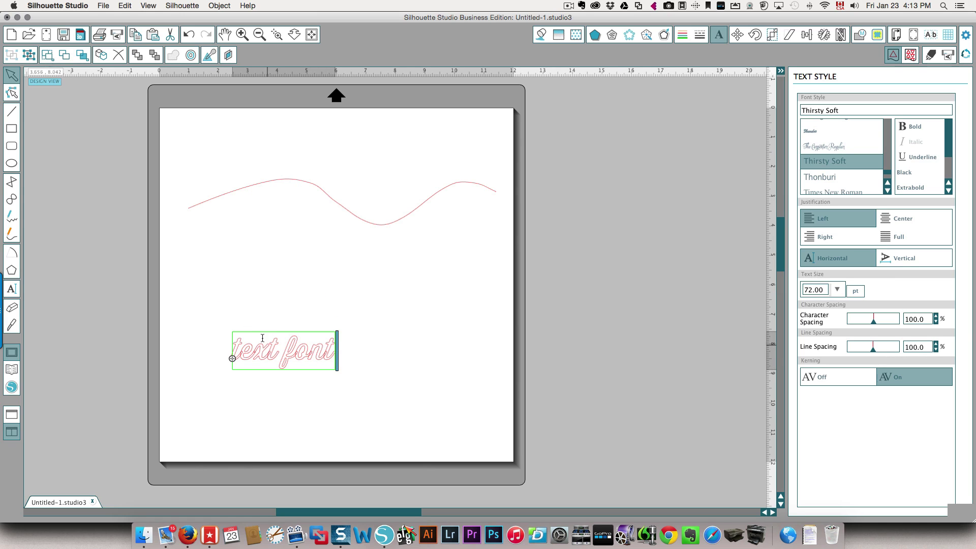
Draw a small 1.775 × 1.189 in ellipse and place it just above the 'text font' words.
{"action": "left_click", "coordinate": [11, 163]}
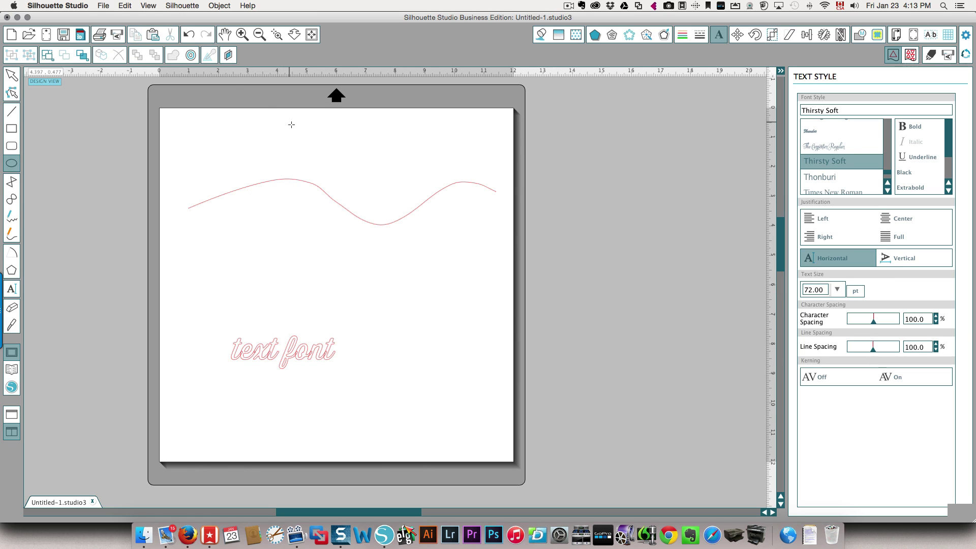
{"action": "left_click_drag", "start_coordinate": [290, 122], "coordinate": [342, 157]}
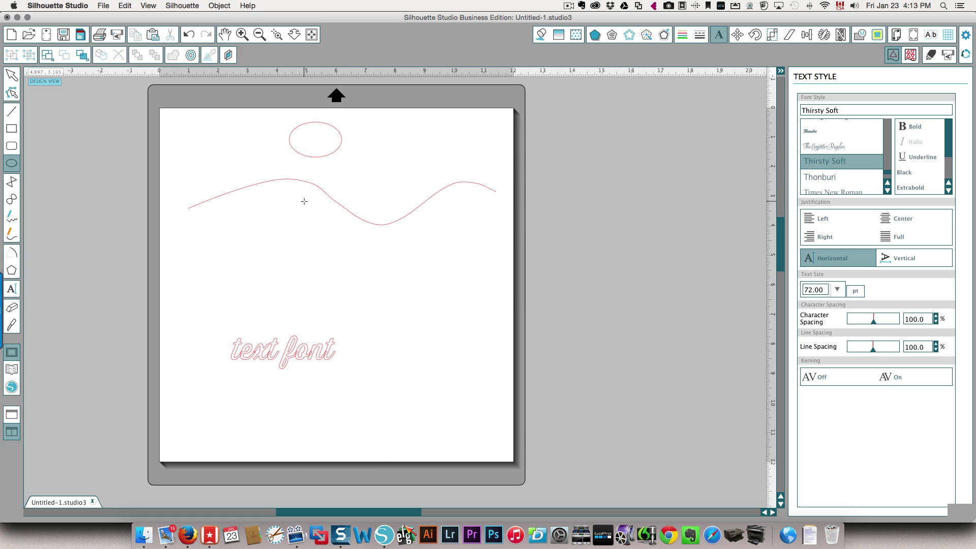
{"action": "left_click", "coordinate": [11, 75]}
{"action": "left_click", "coordinate": [311, 155]}
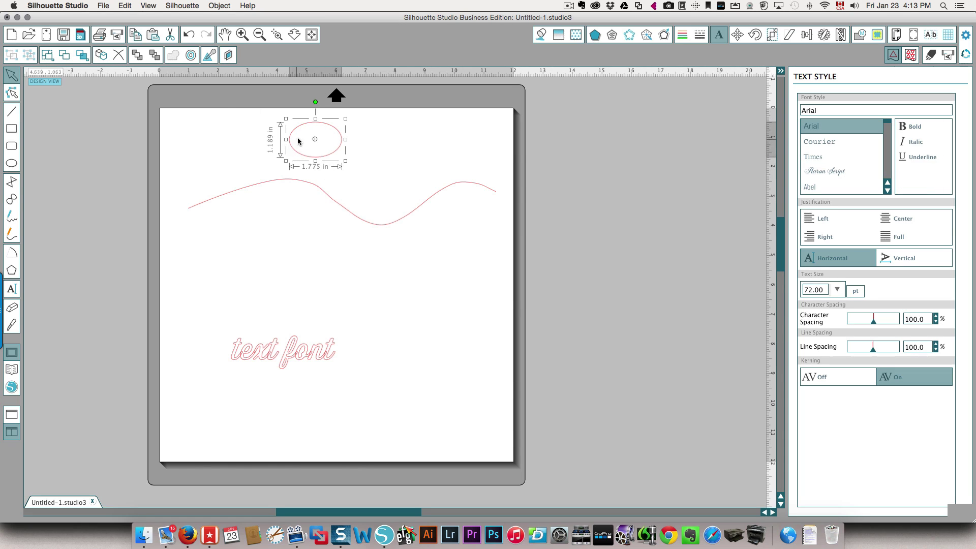
{"action": "mouse_move", "coordinate": [294, 149]}
{"action": "left_mouse_down"}
{"action": "mouse_move", "coordinate": [207, 185]}
{"action": "mouse_move", "coordinate": [197, 217]}
{"action": "mouse_move", "coordinate": [247, 262]}
{"action": "mouse_move", "coordinate": [434, 332]}
{"action": "left_mouse_up"}
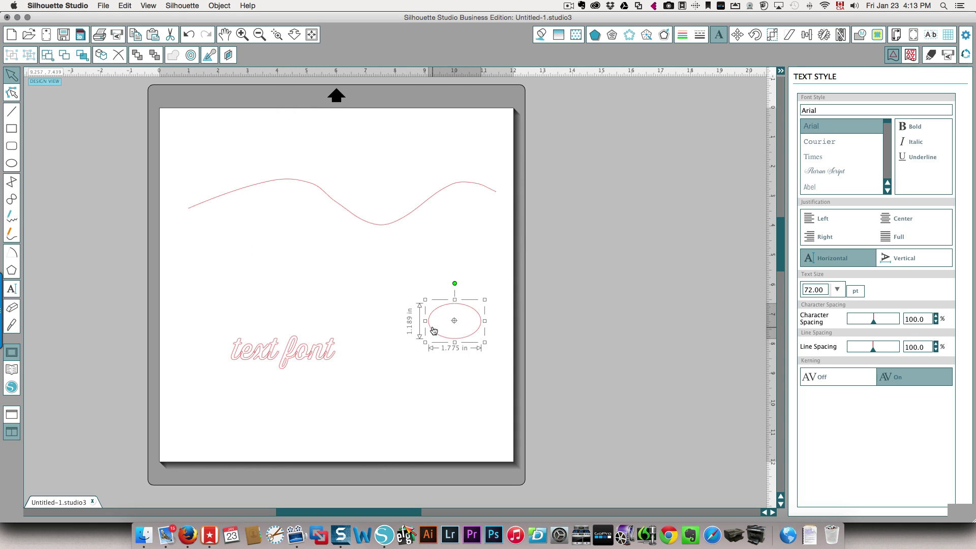
{"action": "left_click", "coordinate": [279, 353]}
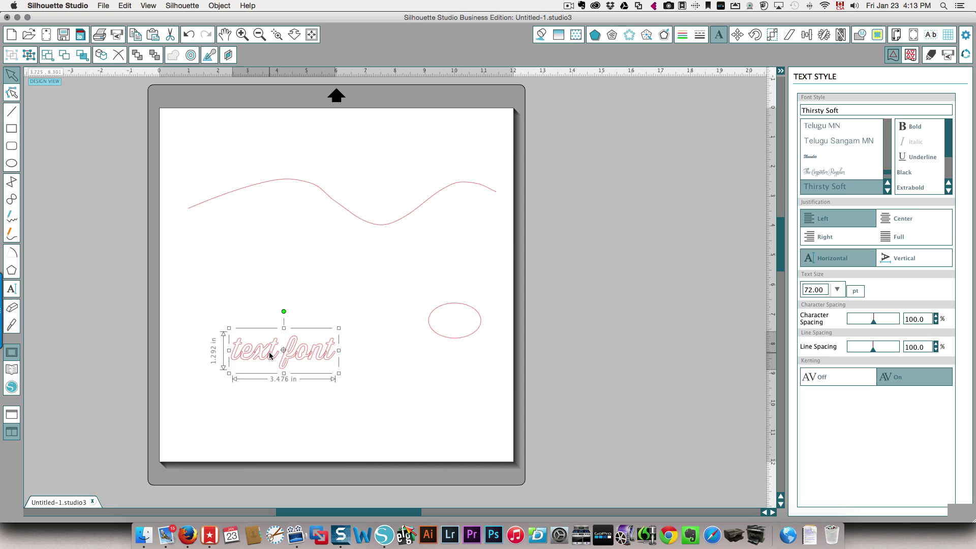
{"action": "double_click", "coordinate": [269, 354]}
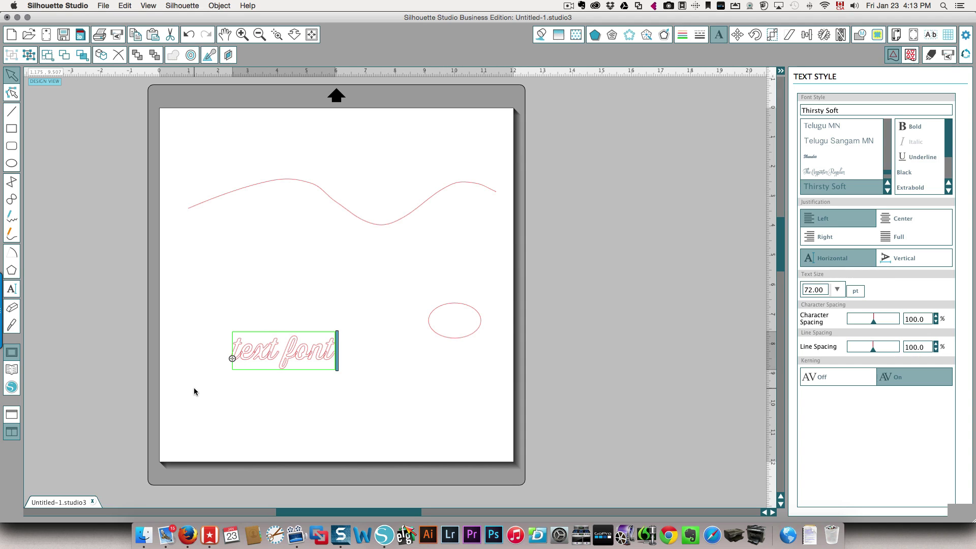
{"action": "left_click_drag", "start_coordinate": [438, 335], "coordinate": [312, 298]}
Resize the ellipse to about 4.4 × 2.9 in and curve 'text font' along its bottom edge.
{"action": "left_click", "coordinate": [329, 295]}
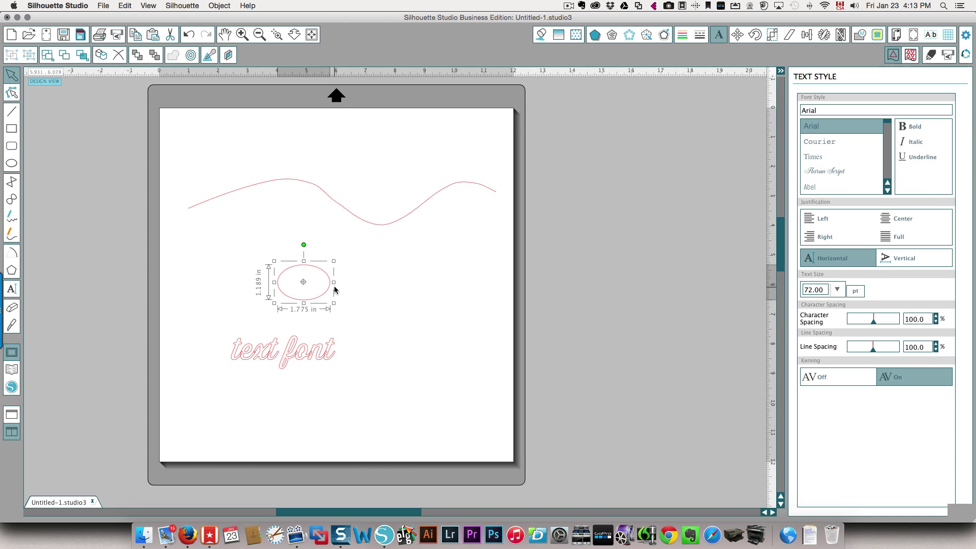
{"action": "left_click_drag", "start_coordinate": [333, 304], "coordinate": [421, 339]}
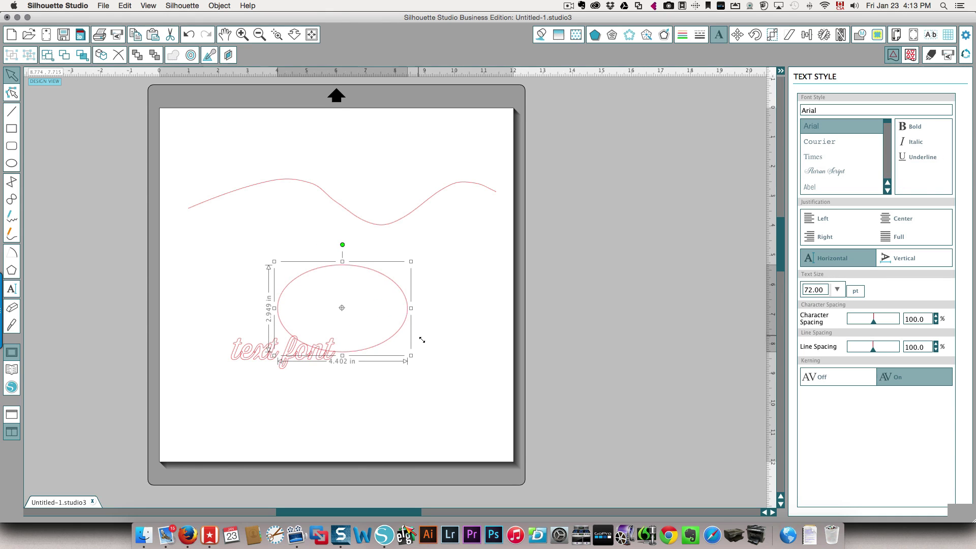
{"action": "left_click_drag", "start_coordinate": [258, 357], "coordinate": [303, 348]}
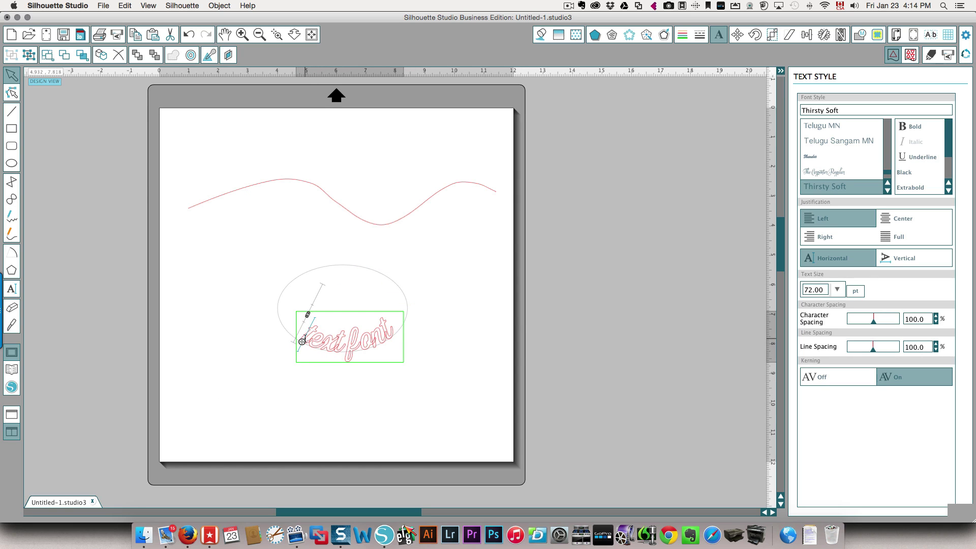
{"action": "left_click_drag", "start_coordinate": [272, 348], "coordinate": [407, 336]}
{"action": "left_click", "coordinate": [413, 356]}
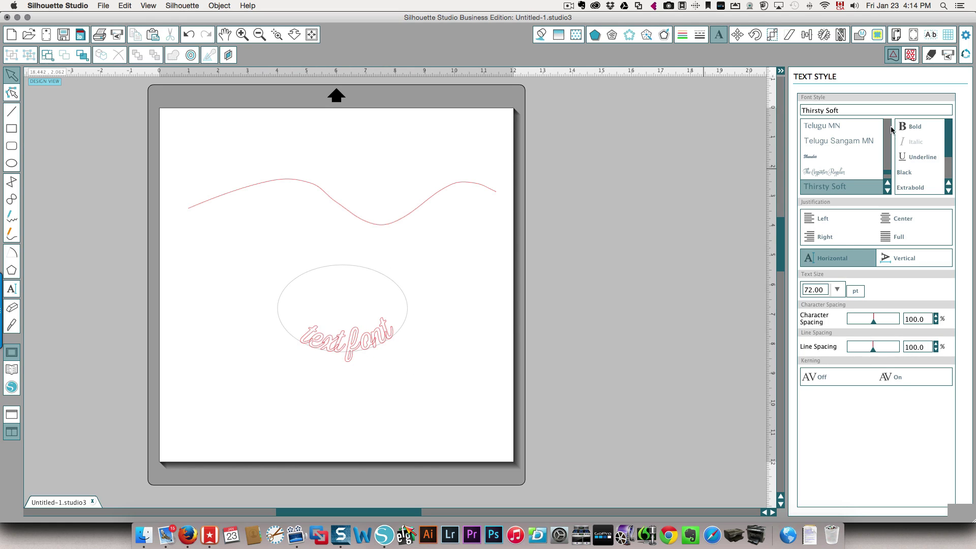
Switch to the wmshapes1 font and type 'wmsh' as dingbats near the page's top-left.
{"action": "scroll", "coordinate": [854, 155], "scroll_direction": "down", "scroll_amount": 10}
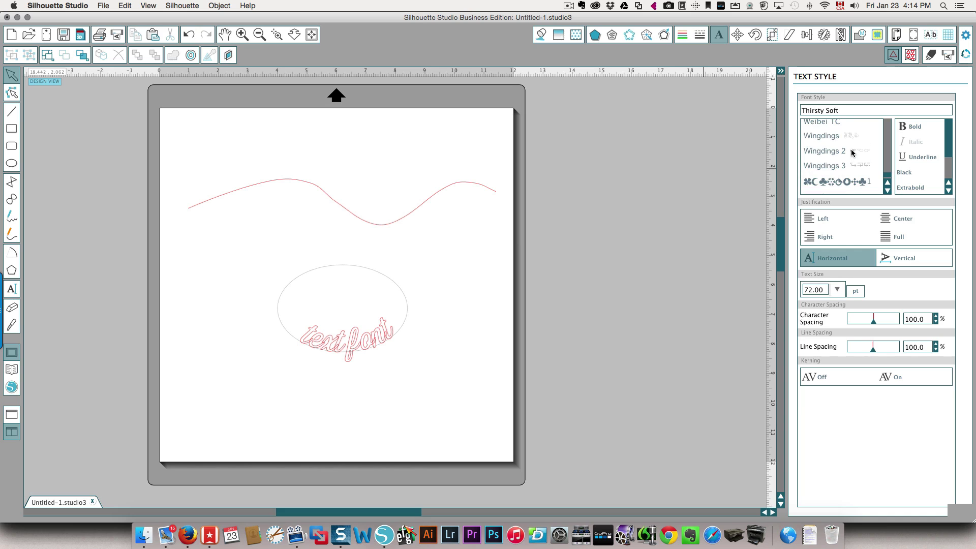
{"action": "left_click", "coordinate": [842, 183]}
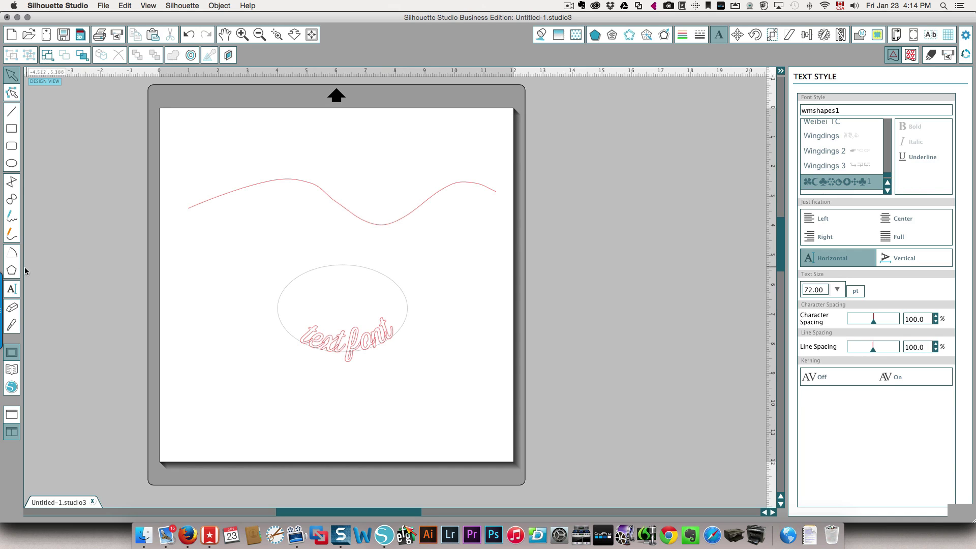
{"action": "left_click", "coordinate": [13, 293]}
{"action": "left_click", "coordinate": [189, 133]}
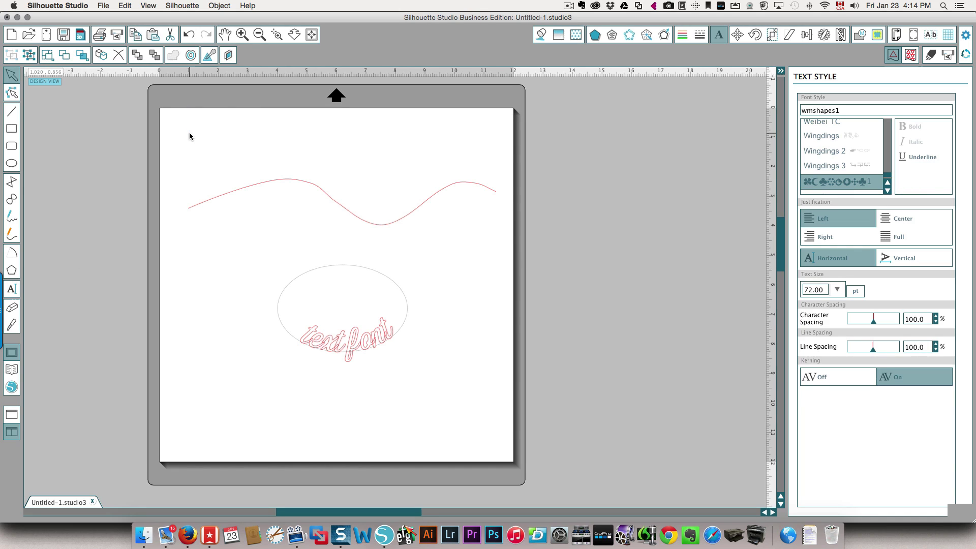
{"action": "type", "text": "wm"}
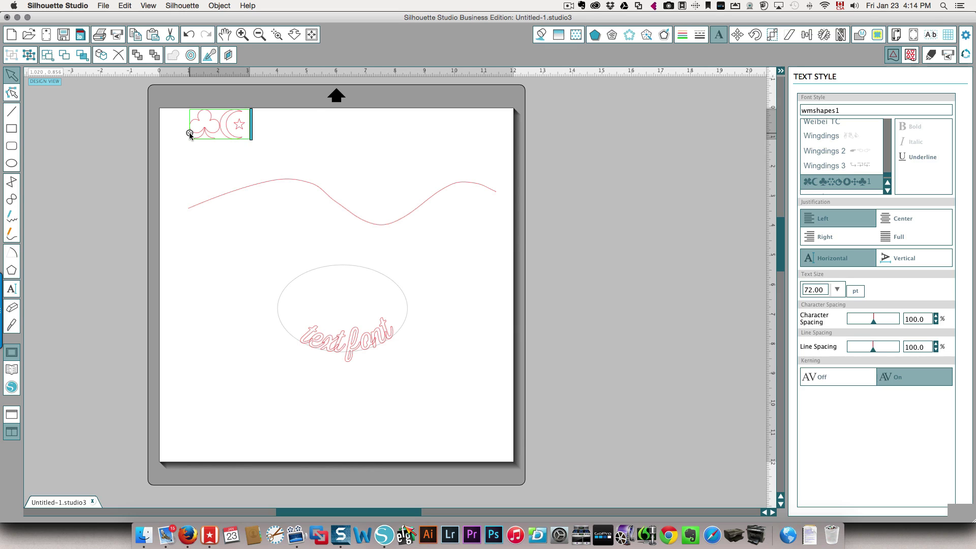
{"action": "type", "text": "sh"}
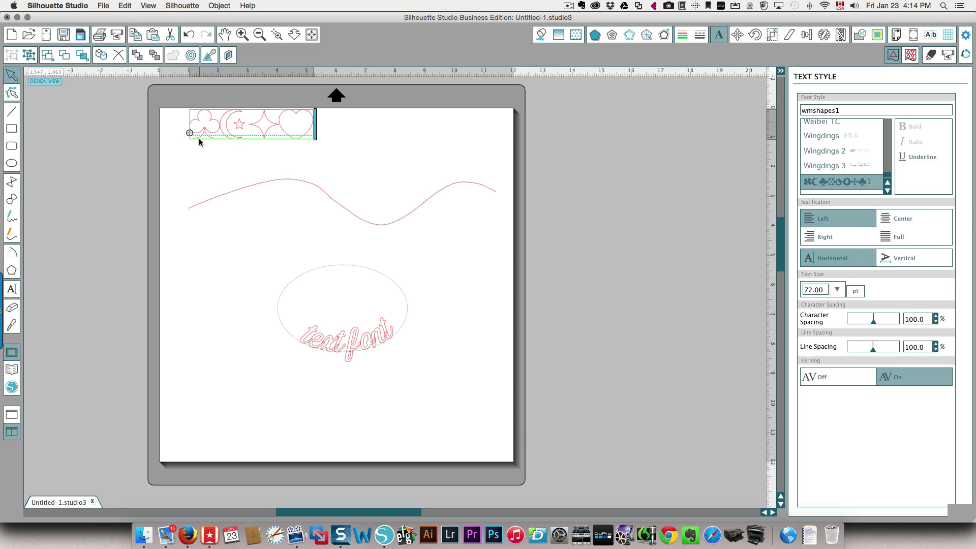
{"action": "scroll", "coordinate": [188, 133], "scroll_direction": "right", "scroll_amount": 1}
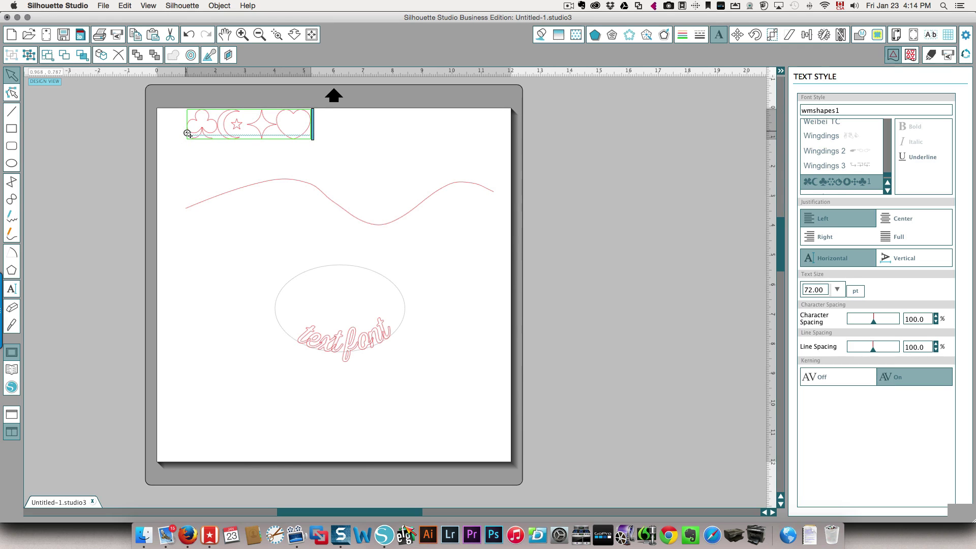
Attach the dingbat text to the wavy line and retype its glyphs as 'hhhhhhhhh' hearts.
{"action": "left_click_drag", "start_coordinate": [187, 133], "coordinate": [201, 202]}
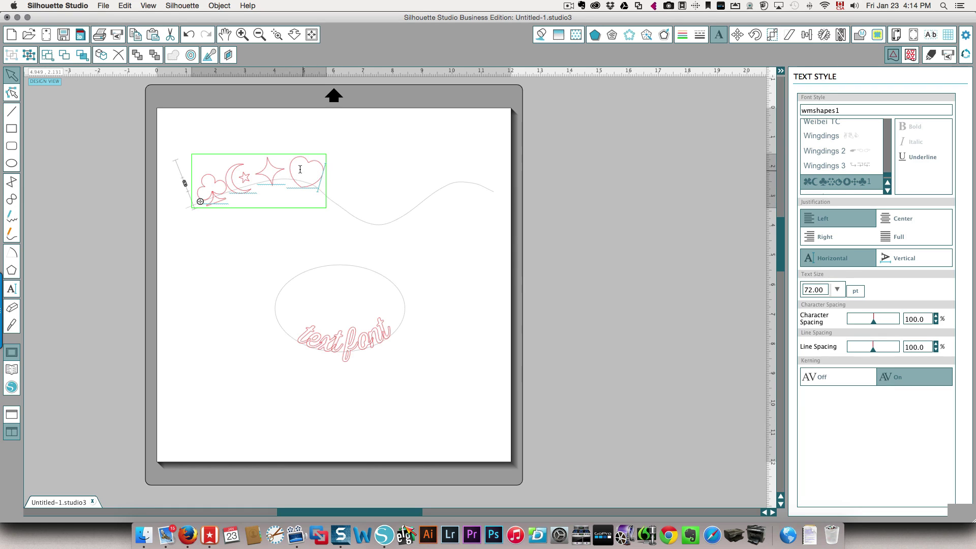
{"action": "left_click_drag", "start_coordinate": [289, 169], "coordinate": [188, 194]}
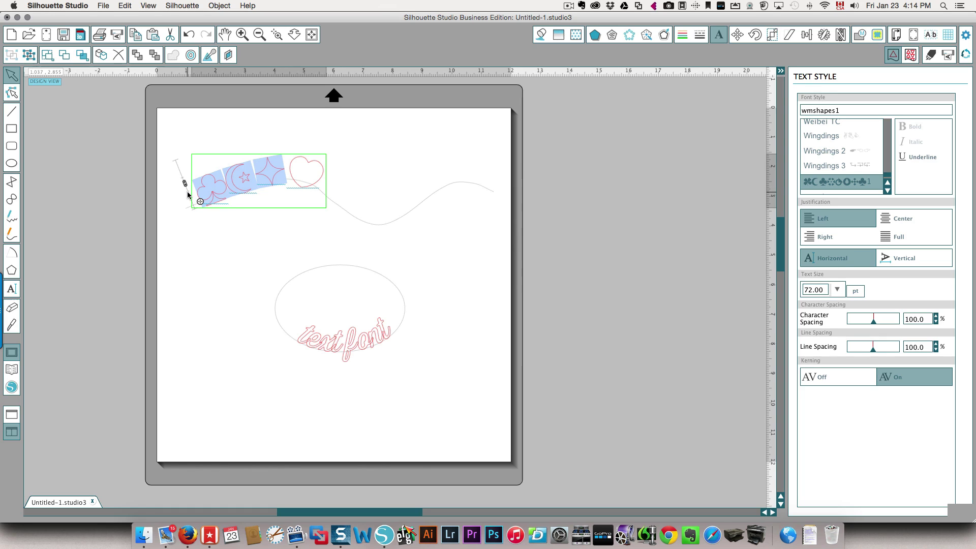
{"action": "type", "text": "hhhhhhh"}
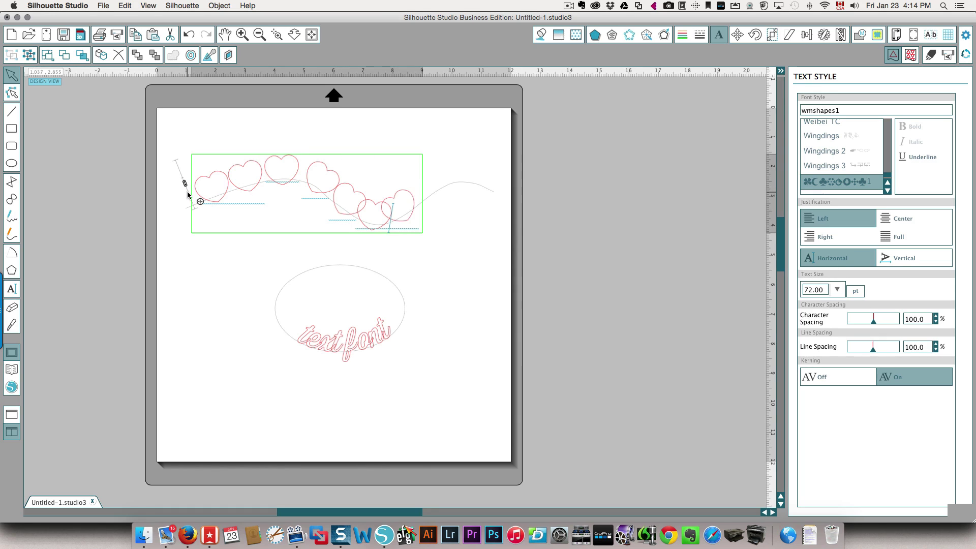
{"action": "type", "text": "hh"}
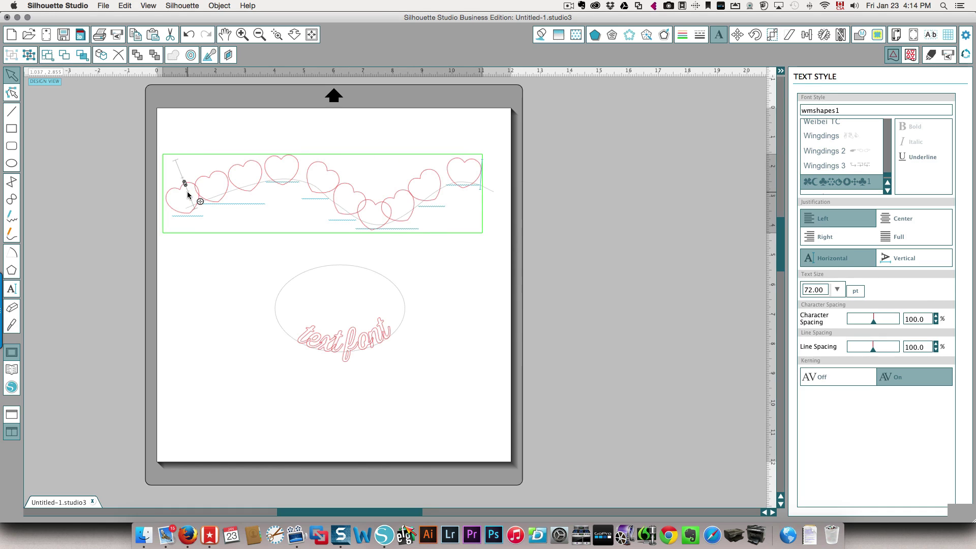
{"action": "left_click", "coordinate": [402, 323]}
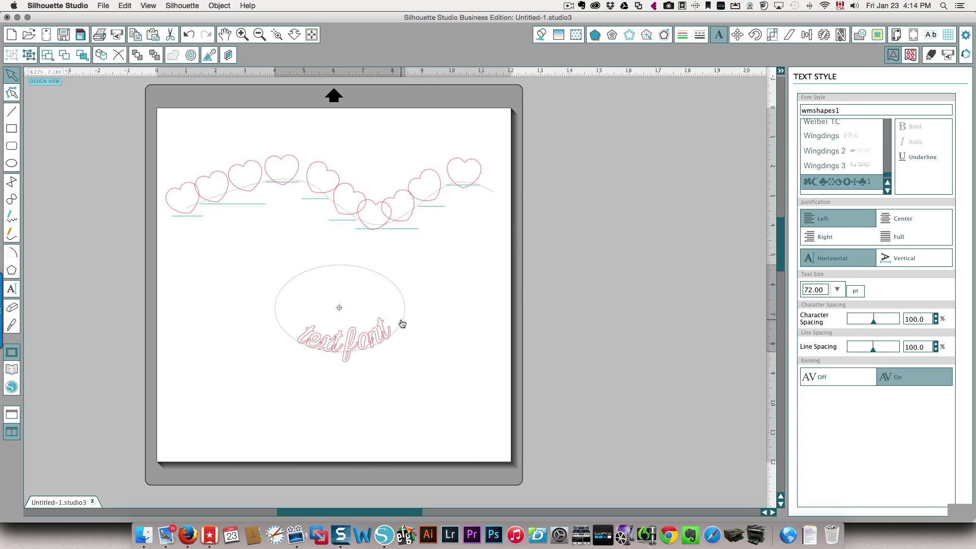
Delete the ellipse with its curved lettering and the leftover 'text font' words.
{"action": "left_click", "coordinate": [402, 323]}
{"action": "key", "text": "Delete"}
{"action": "left_click", "coordinate": [400, 335]}
{"action": "key", "text": "Delete"}
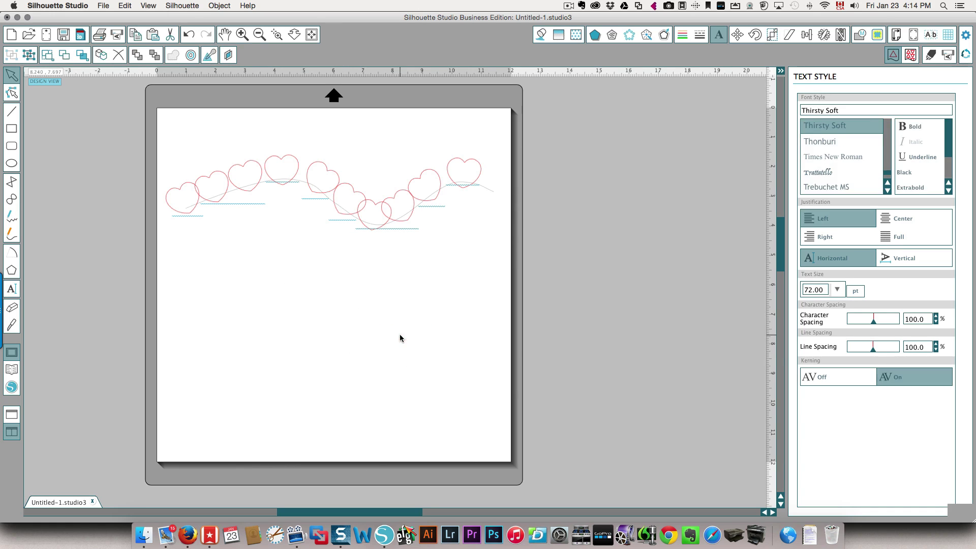
Undo the wavy line and delete the rows of hearts.
{"action": "key", "text": "super+z"}
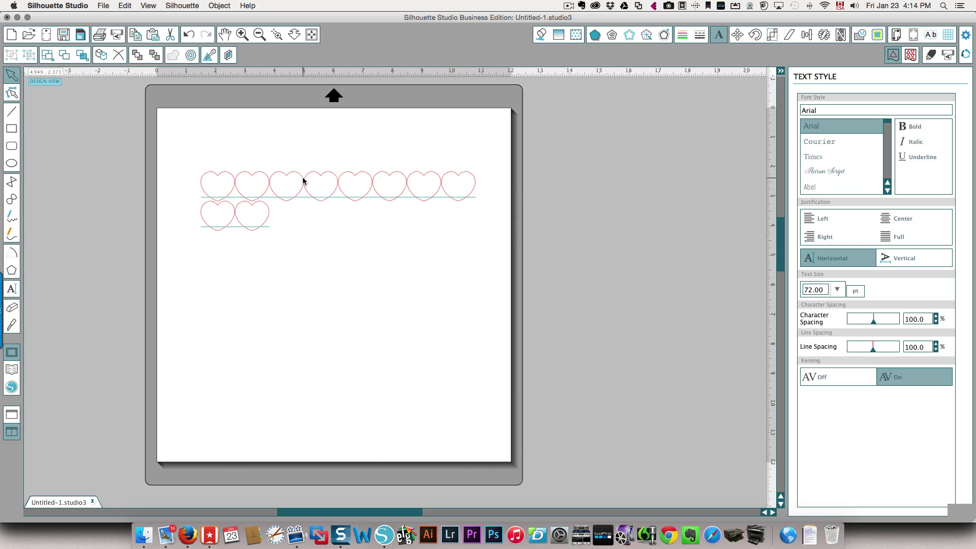
{"action": "left_click_drag", "start_coordinate": [173, 127], "coordinate": [470, 253]}
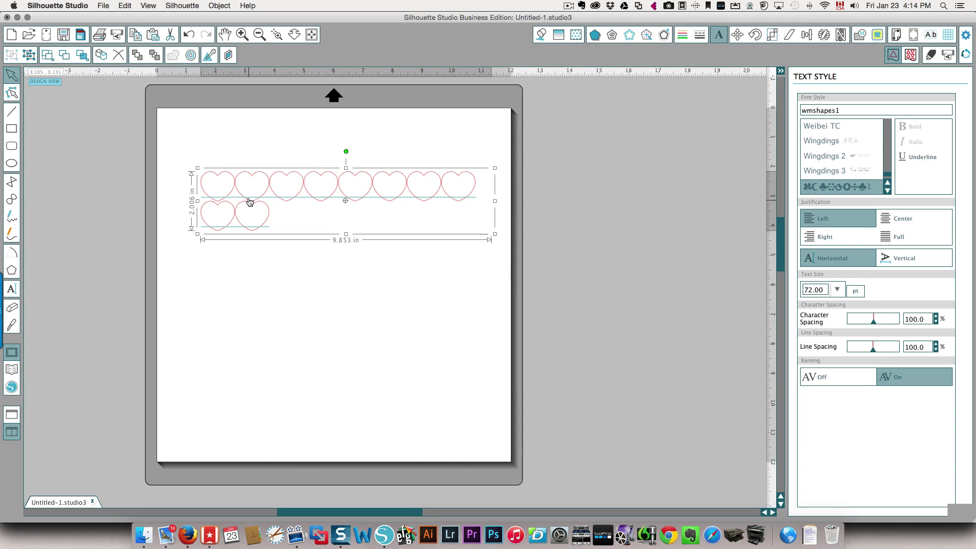
{"action": "key", "text": "Delete"}
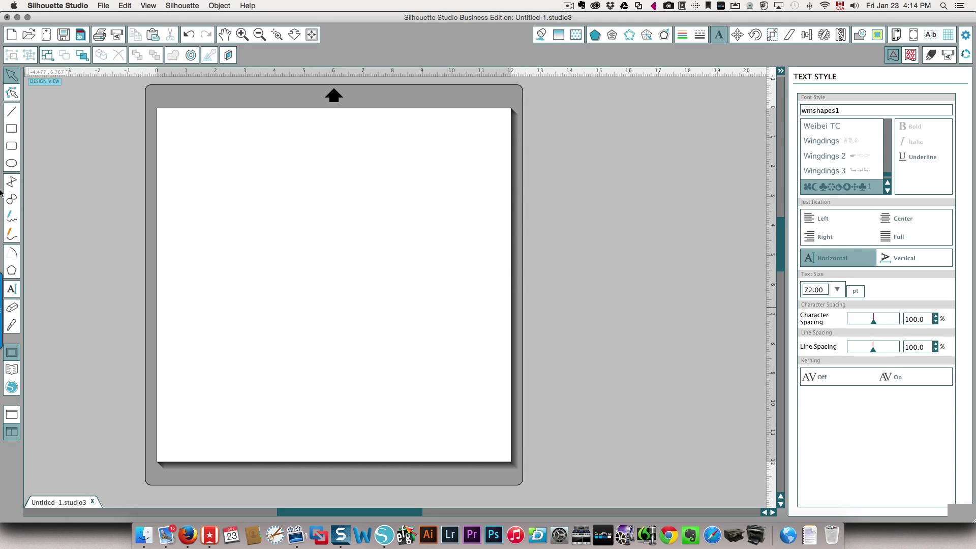
Draw a large circle, remove the stray small ellipse, and move the circle toward page centre.
{"action": "left_click", "coordinate": [11, 164]}
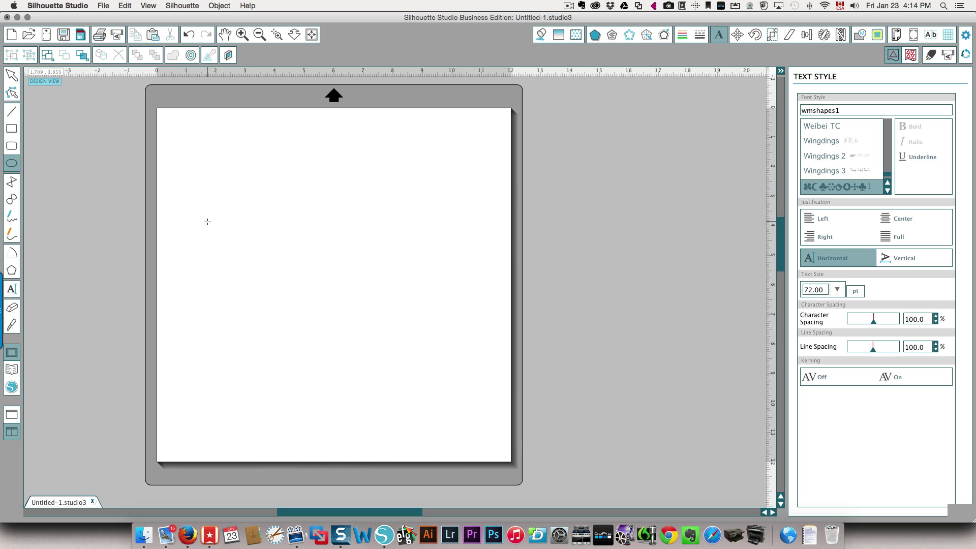
{"action": "left_click_drag", "start_coordinate": [208, 206], "coordinate": [427, 425]}
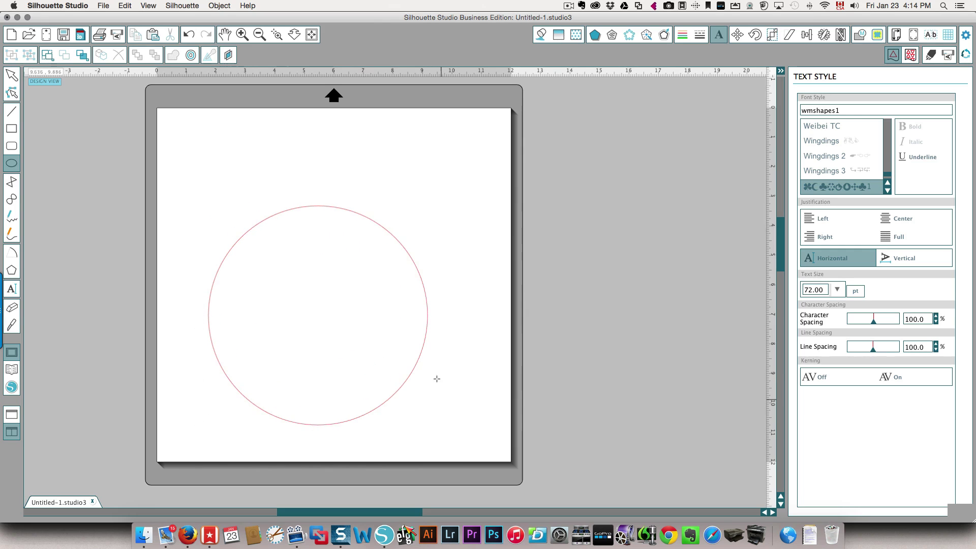
{"action": "left_click_drag", "start_coordinate": [398, 241], "coordinate": [403, 233]}
{"action": "left_click", "coordinate": [6, 75]}
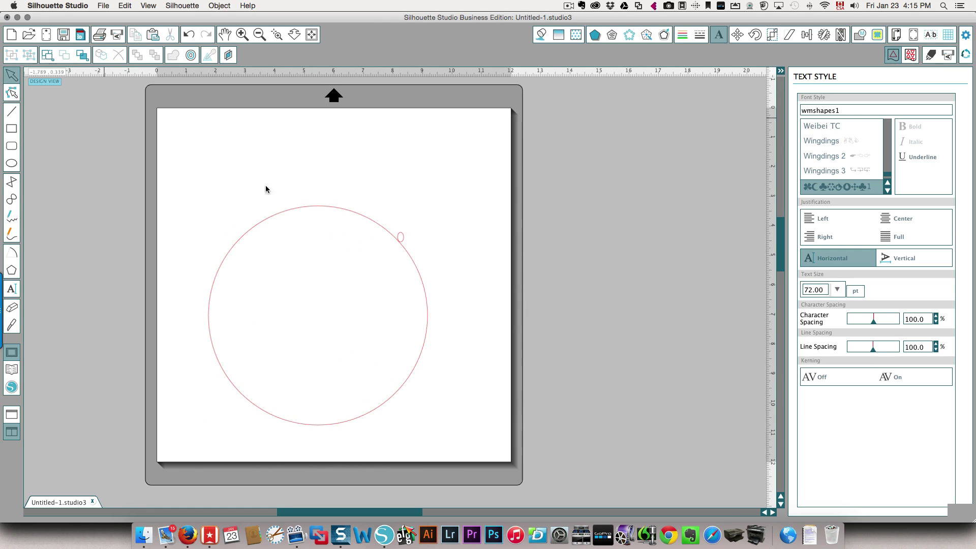
{"action": "left_click", "coordinate": [402, 236]}
{"action": "key", "text": "Delete"}
{"action": "left_click_drag", "start_coordinate": [379, 220], "coordinate": [396, 192]}
{"action": "left_click", "coordinate": [174, 244]}
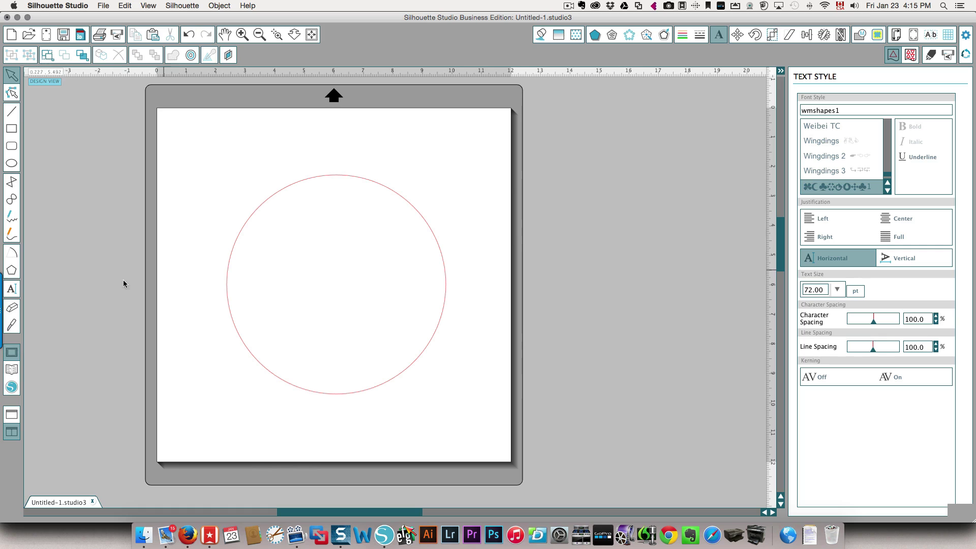
{"action": "left_click", "coordinate": [11, 289]}
Type a row of 20 'a' hearts and attach it around the circle's edge as a full ring.
{"action": "left_click", "coordinate": [179, 155]}
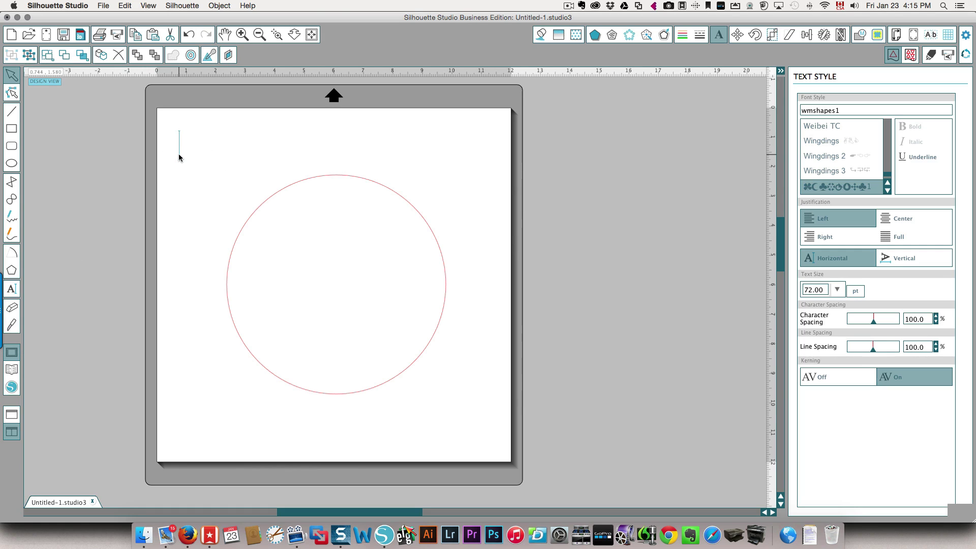
{"action": "type", "text": "a"}
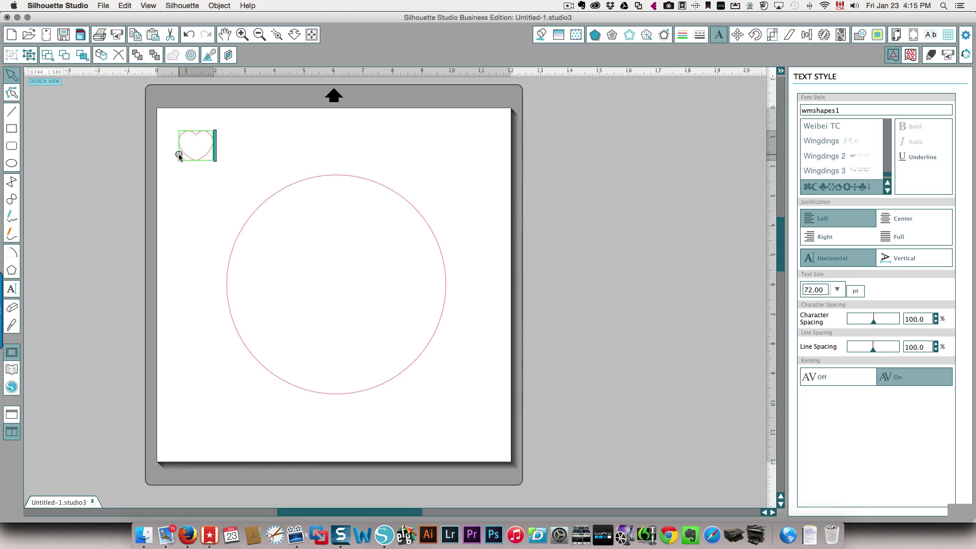
{"action": "left_click_drag", "start_coordinate": [179, 155], "coordinate": [266, 200]}
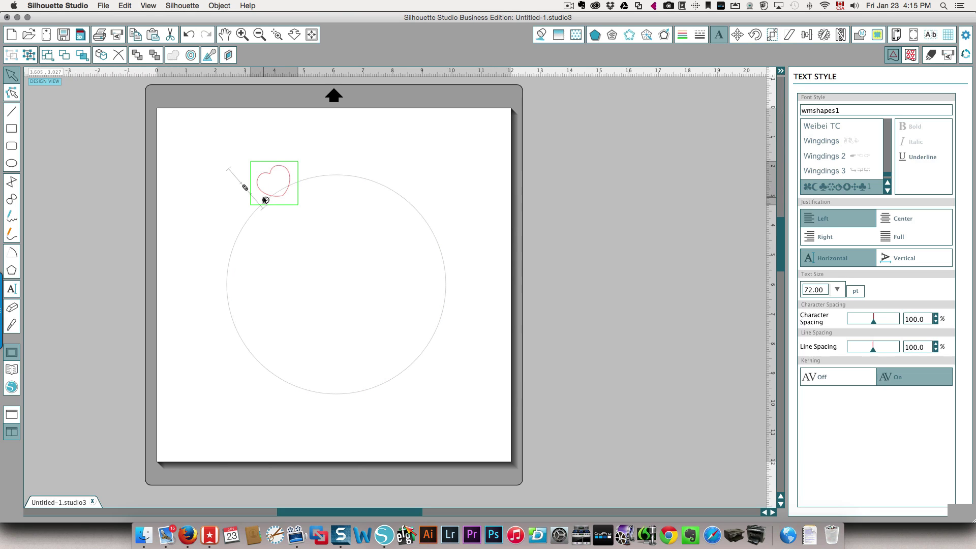
{"action": "type", "text": "aaaaaaaa"}
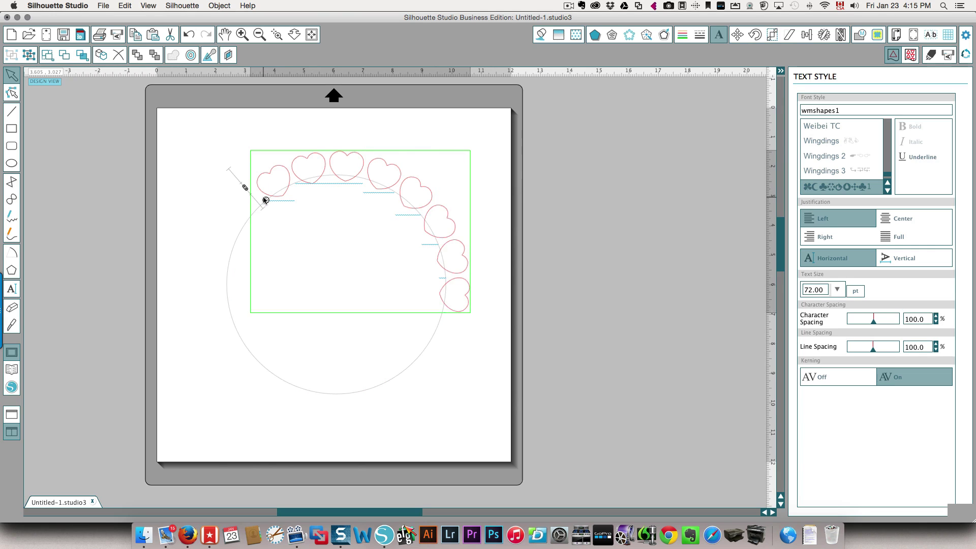
{"action": "type", "text": "aaaaaaaaaaa"}
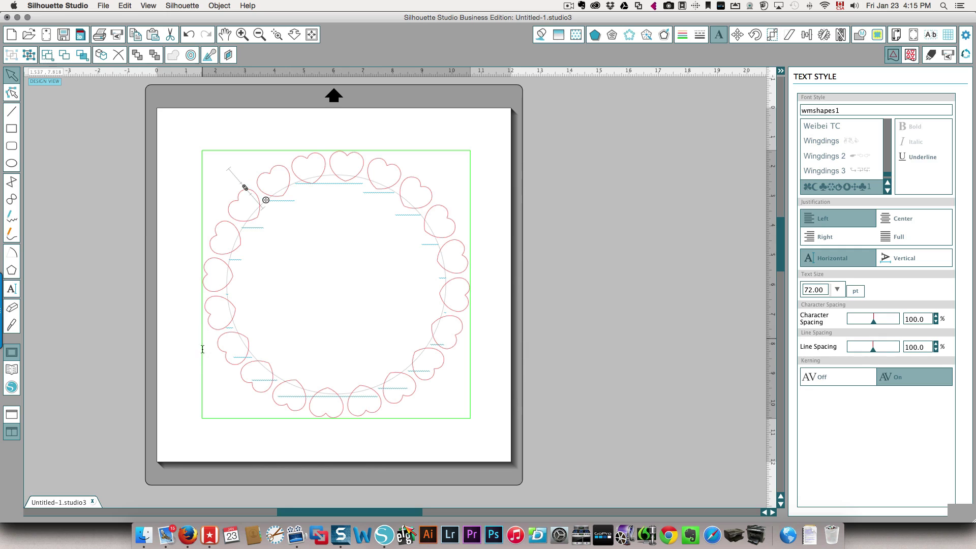
{"action": "left_click", "coordinate": [189, 365]}
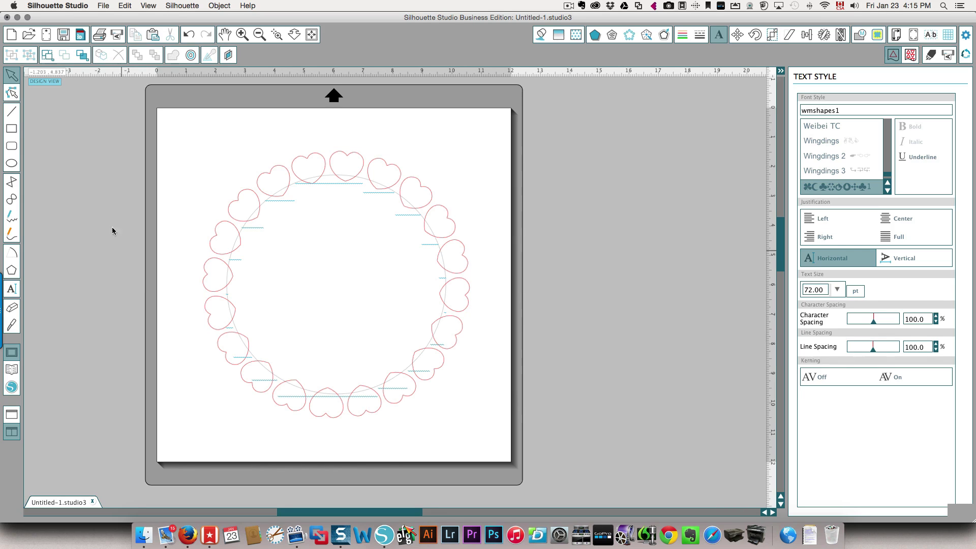
Draw a circle over the heart ring, shrink it to 7.780 in, and move it off the mat.
{"action": "left_click", "coordinate": [9, 164]}
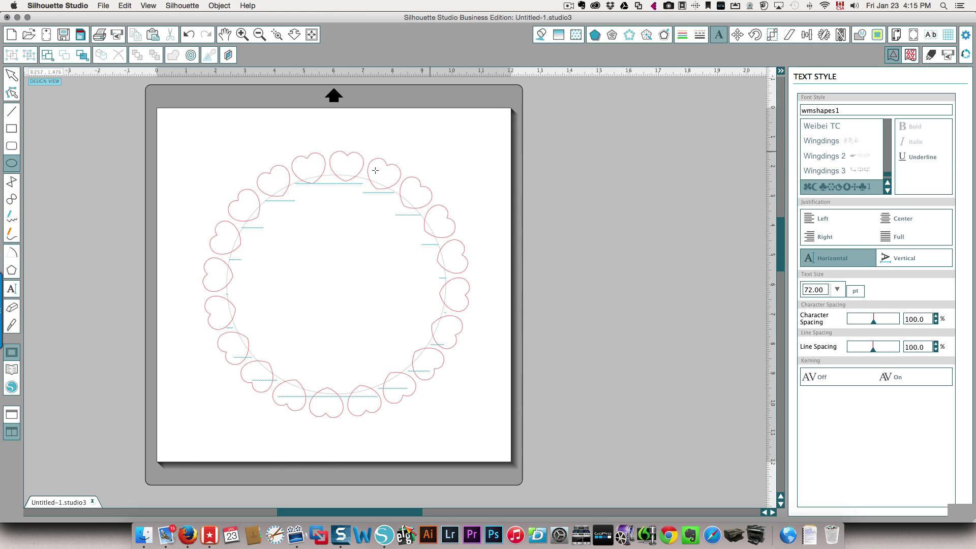
{"action": "left_click_drag", "start_coordinate": [283, 178], "coordinate": [540, 436]}
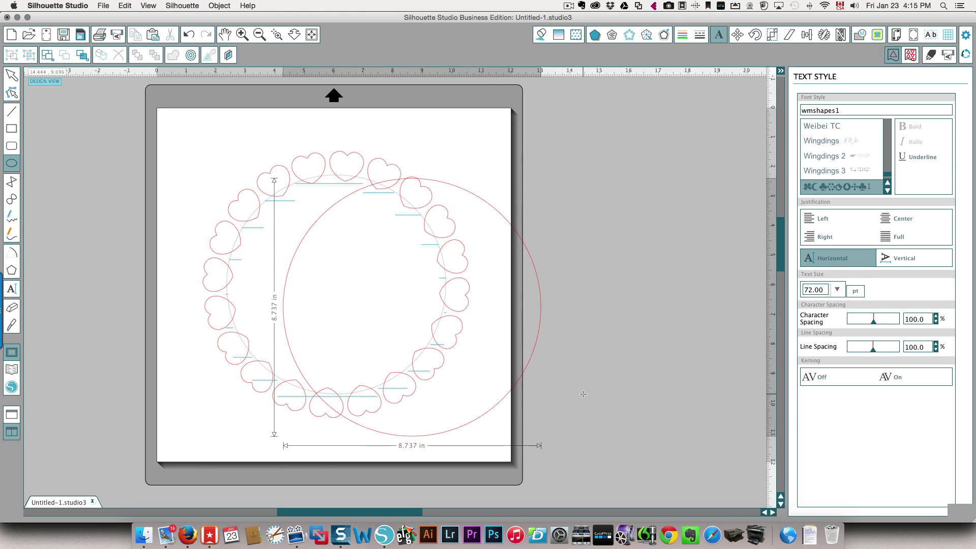
{"action": "left_click", "coordinate": [11, 78]}
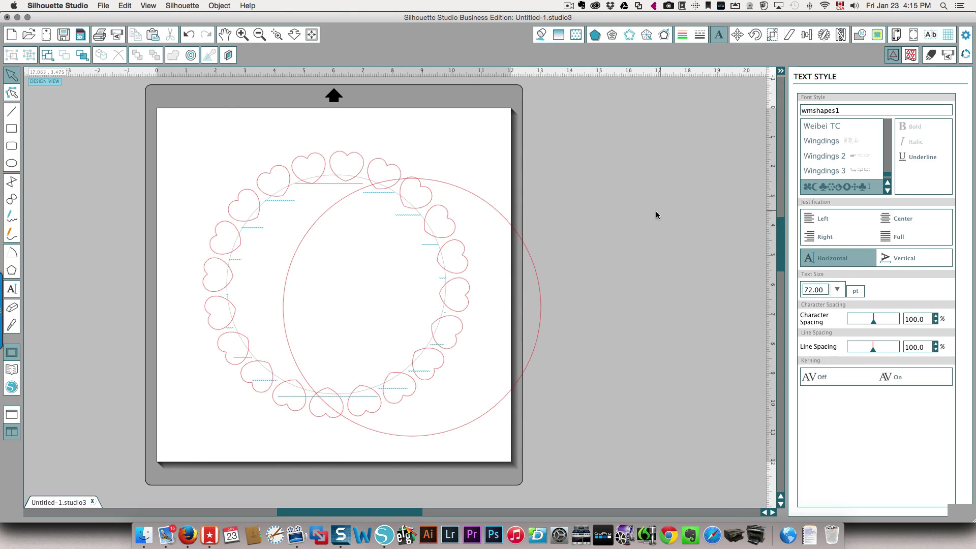
{"action": "left_click_drag", "start_coordinate": [542, 318], "coordinate": [464, 301]}
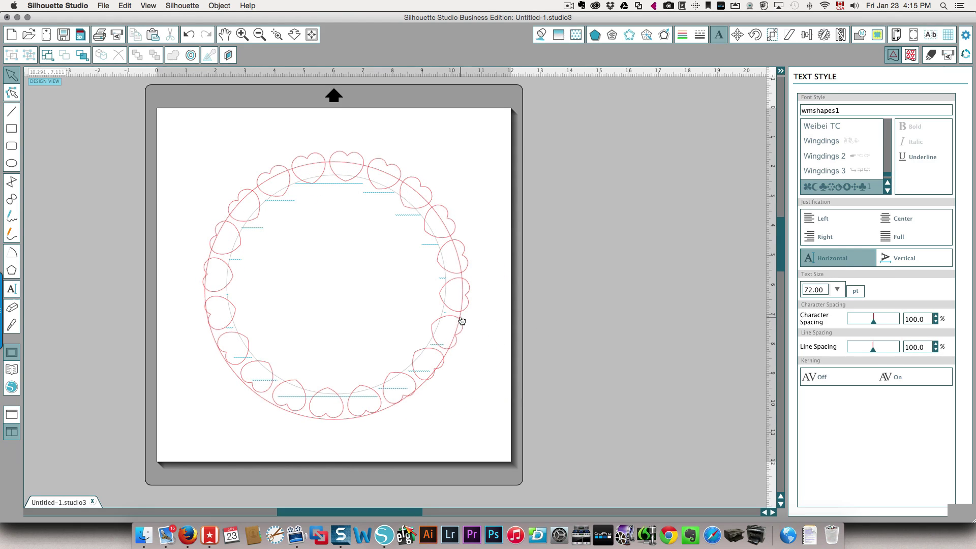
{"action": "left_click", "coordinate": [460, 316]}
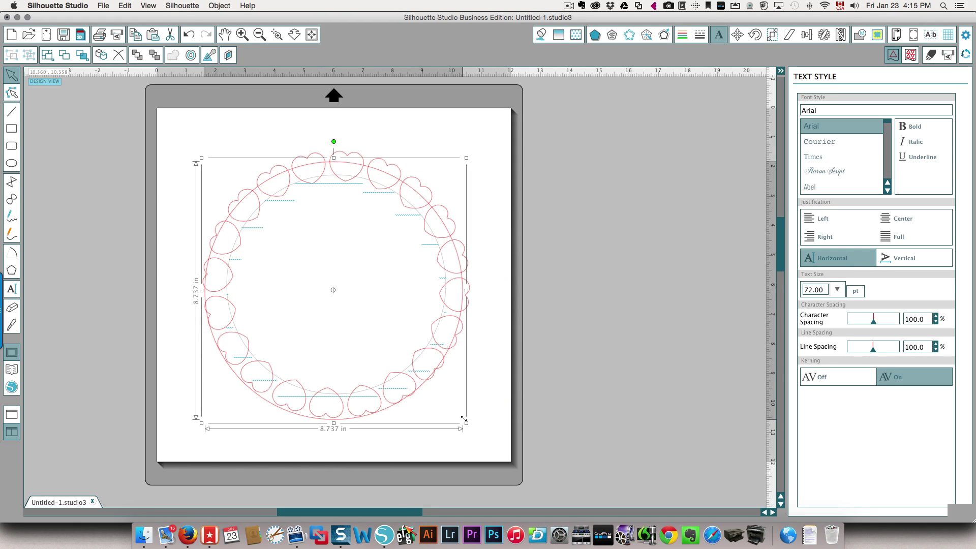
{"action": "left_click_drag", "start_coordinate": [466, 423], "coordinate": [441, 397]}
{"action": "left_click_drag", "start_coordinate": [425, 330], "coordinate": [443, 337]}
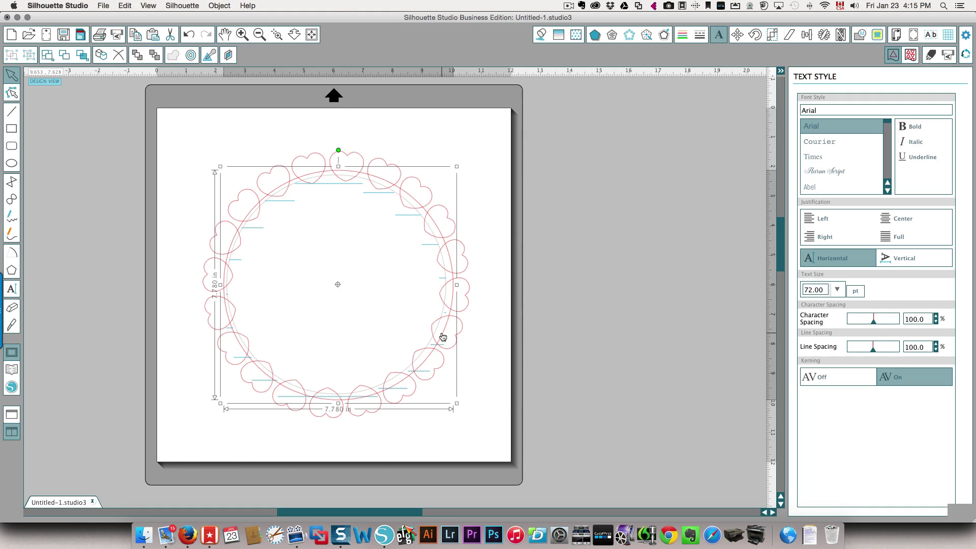
{"action": "left_click_drag", "start_coordinate": [443, 337], "coordinate": [717, 340]}
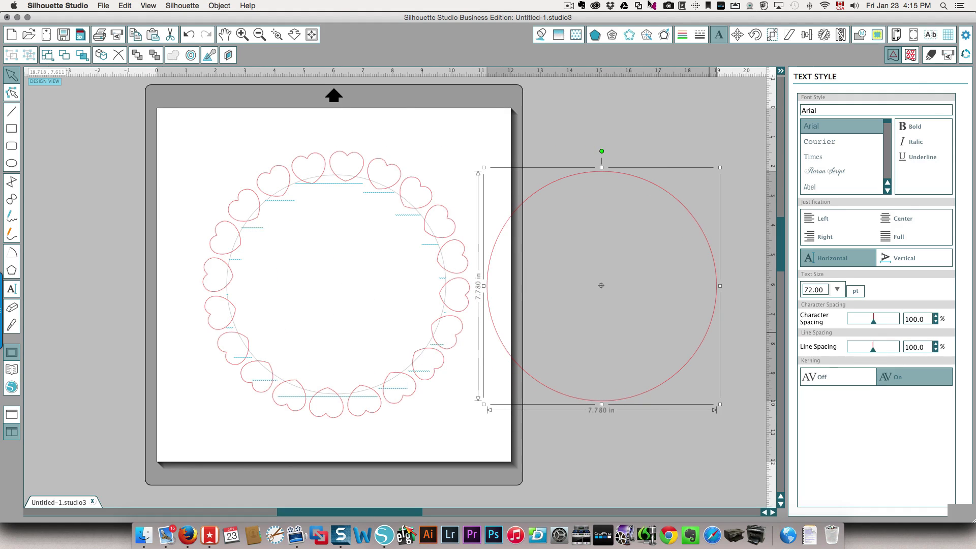
Add an internal offset inside the 7.780 in circle, creating a 7.162 in inner circle.
{"action": "left_click", "coordinate": [663, 35]}
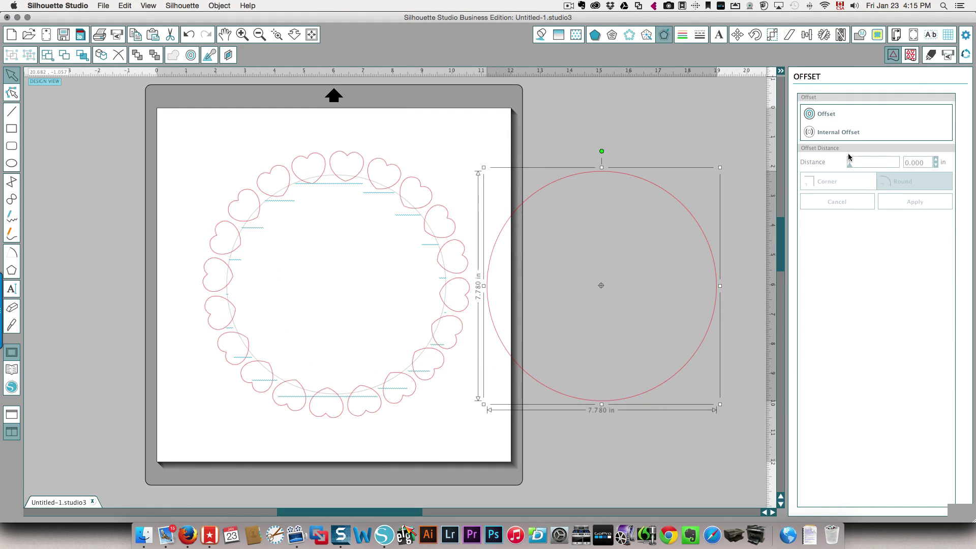
{"action": "left_click", "coordinate": [811, 135]}
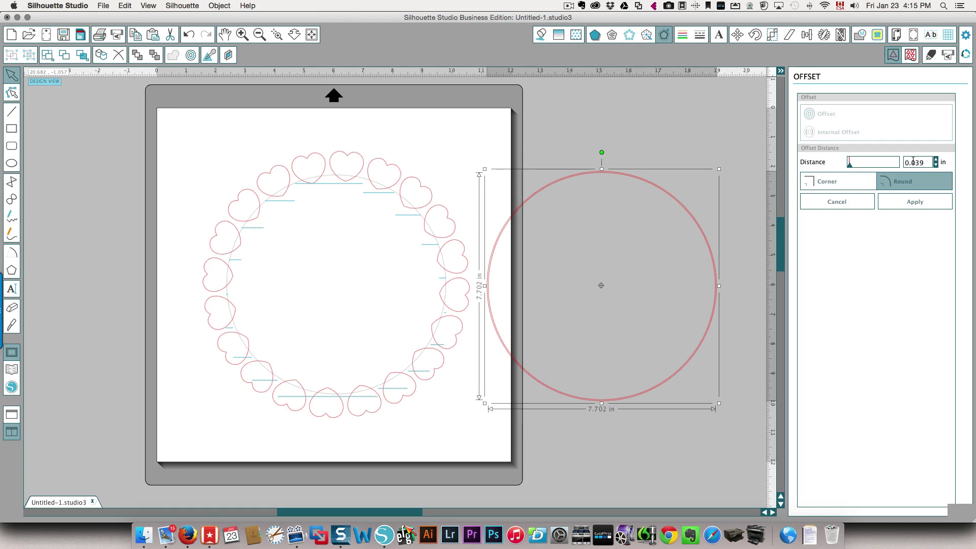
{"action": "left_click_drag", "start_coordinate": [849, 168], "coordinate": [849, 168]}
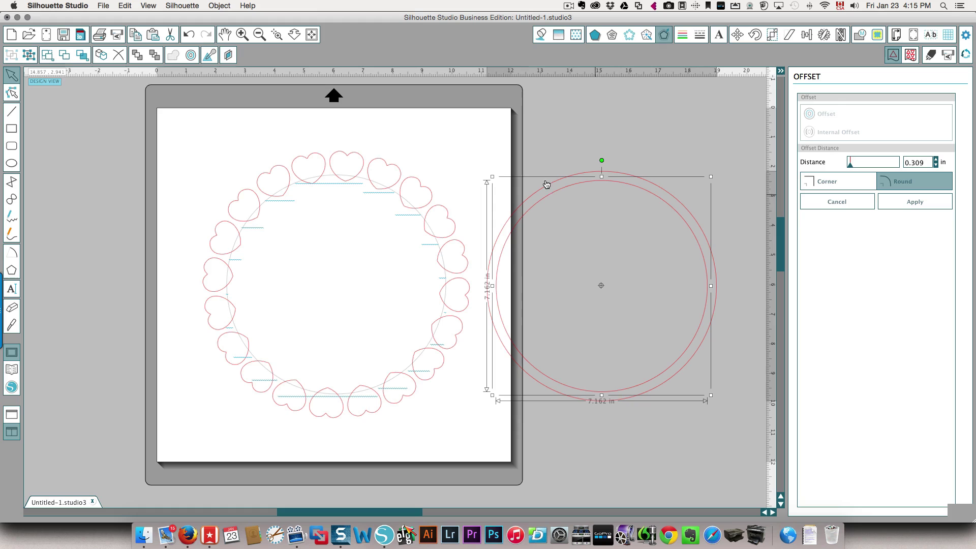
Select both circles and combine them into one compound path.
{"action": "left_click_drag", "start_coordinate": [481, 148], "coordinate": [748, 402]}
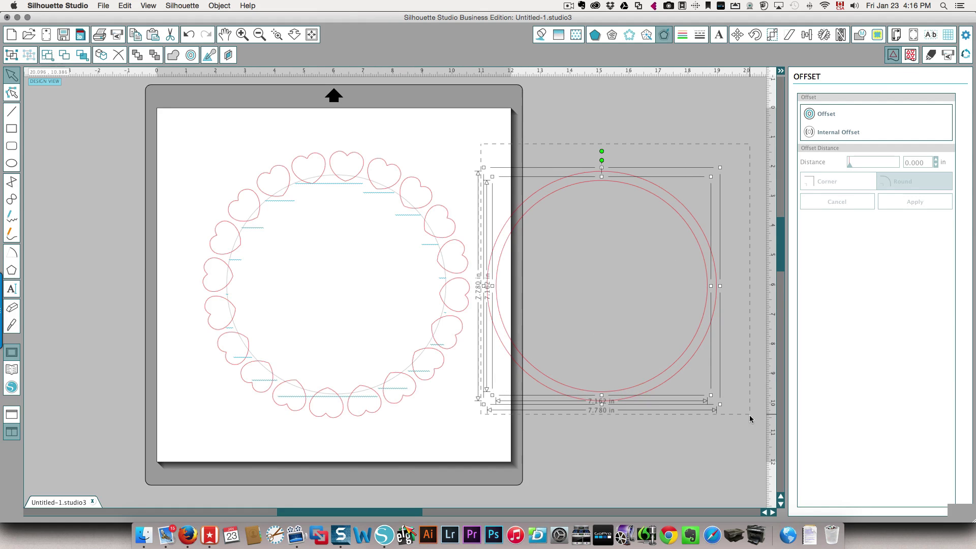
{"action": "right_click", "coordinate": [630, 395]}
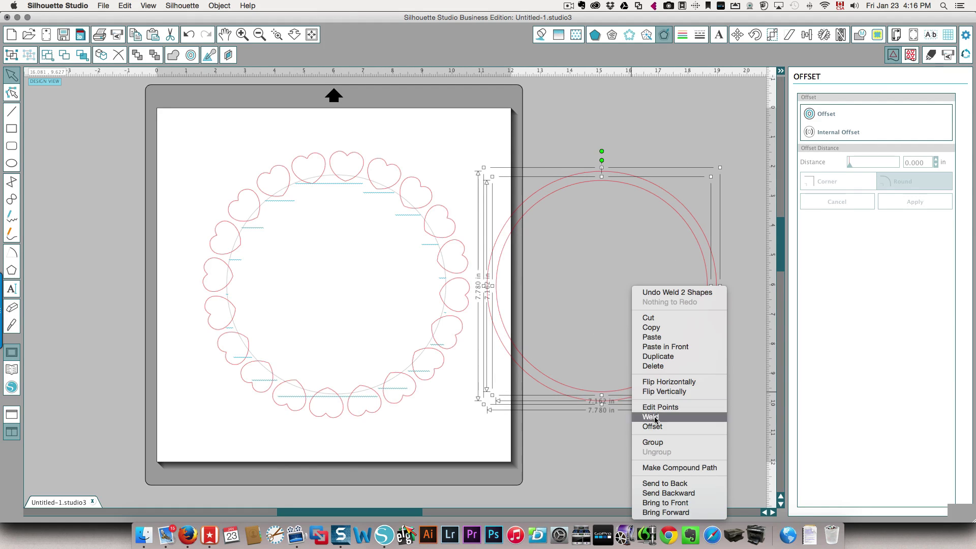
{"action": "left_click", "coordinate": [665, 465]}
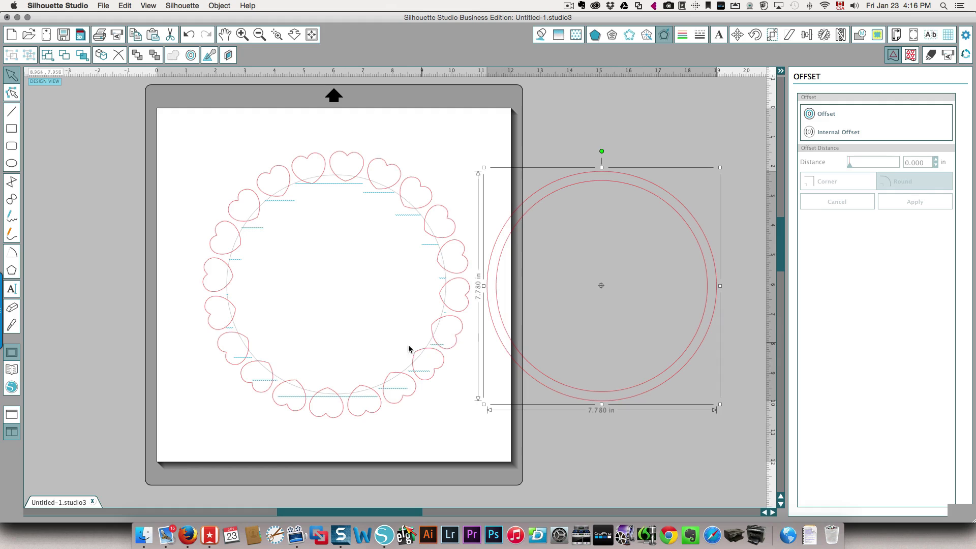
Place the double ring over the heart wreath and centre everything to the page.
{"action": "left_click_drag", "start_coordinate": [657, 380], "coordinate": [393, 376]}
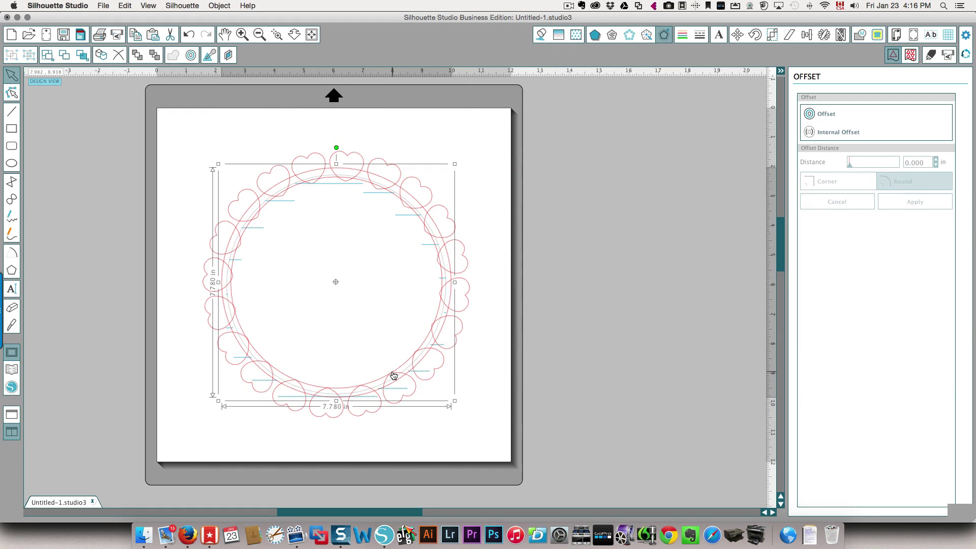
{"action": "left_click_drag", "start_coordinate": [163, 118], "coordinate": [619, 462]}
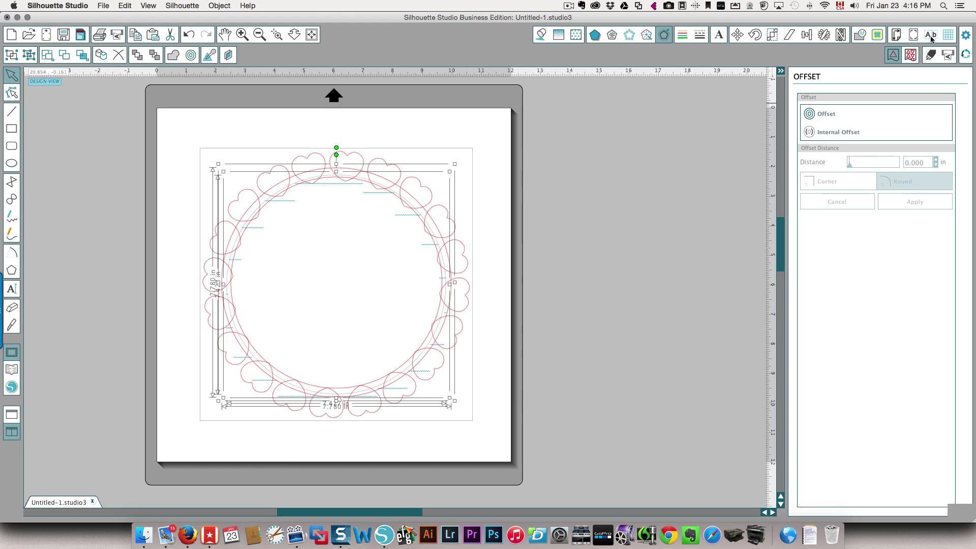
{"action": "left_click", "coordinate": [809, 37]}
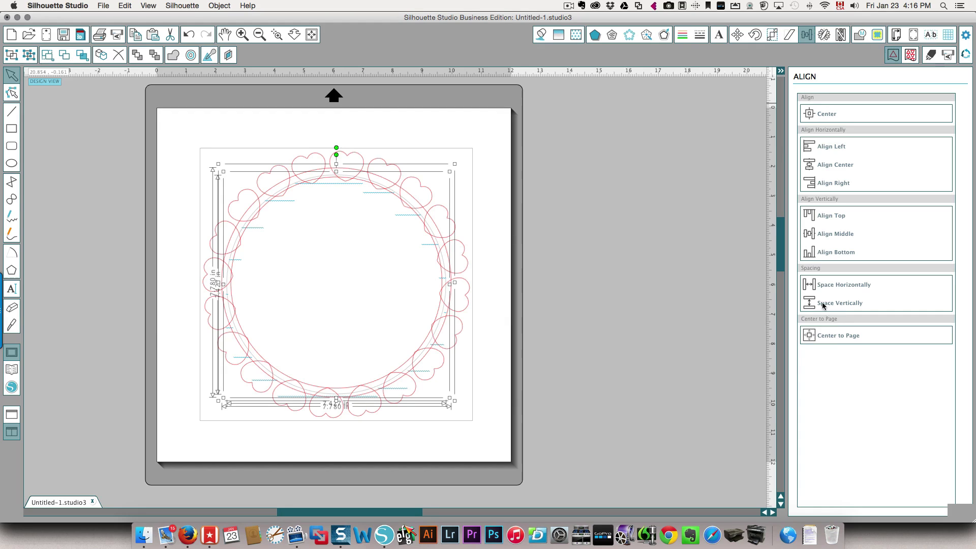
{"action": "left_click", "coordinate": [838, 336]}
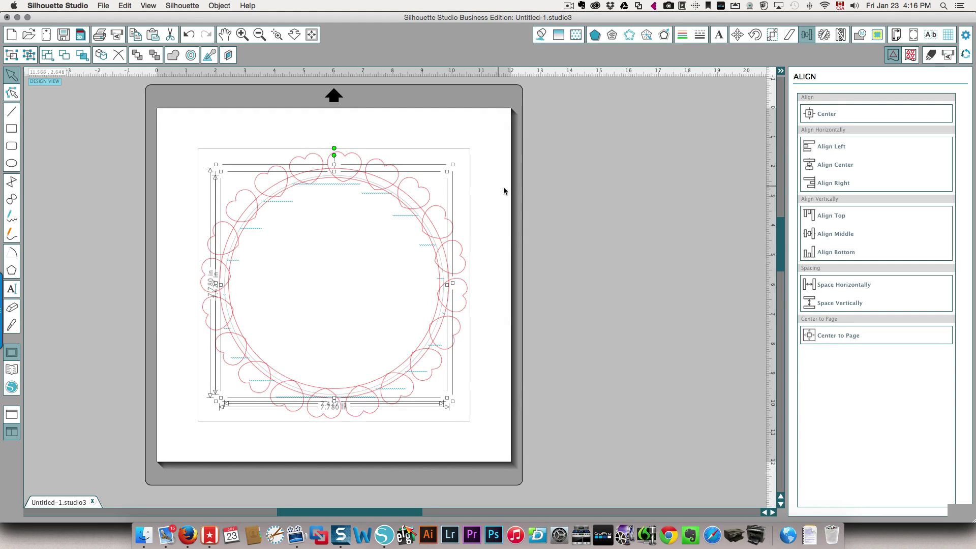
Reselect the whole wreath, including the ring and all hearts.
{"action": "left_click", "coordinate": [535, 169]}
{"action": "left_click_drag", "start_coordinate": [159, 125], "coordinate": [555, 433]}
{"action": "left_click_drag", "start_coordinate": [174, 122], "coordinate": [506, 458]}
Weld the selected hearts and double ring into one scalloped outline.
{"action": "scroll", "coordinate": [401, 381], "scroll_direction": "down", "scroll_amount": 1}
{"action": "right_click", "coordinate": [400, 383]}
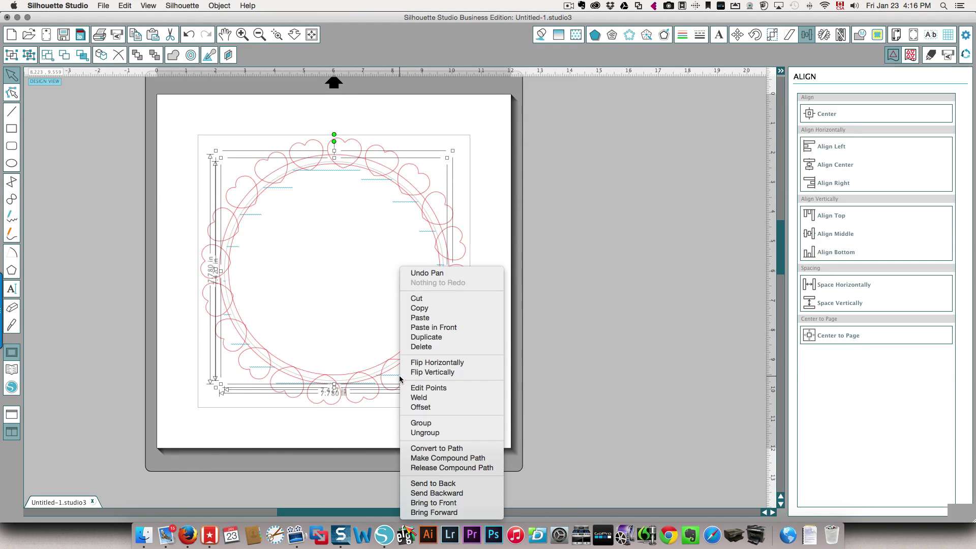
{"action": "left_click", "coordinate": [424, 398]}
Reposition the scalloped outline near the centre of the page.
{"action": "left_click", "coordinate": [477, 192]}
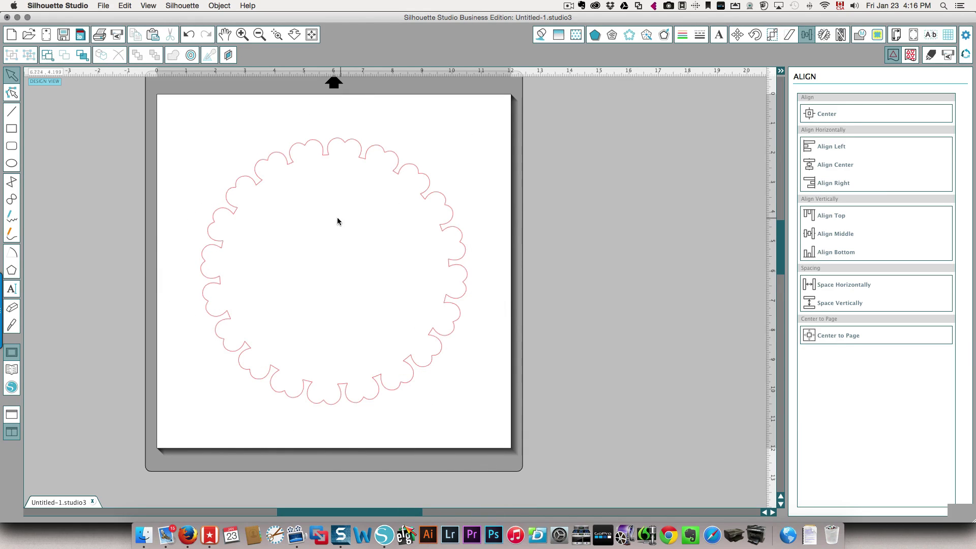
{"action": "left_click_drag", "start_coordinate": [202, 236], "coordinate": [284, 364]}
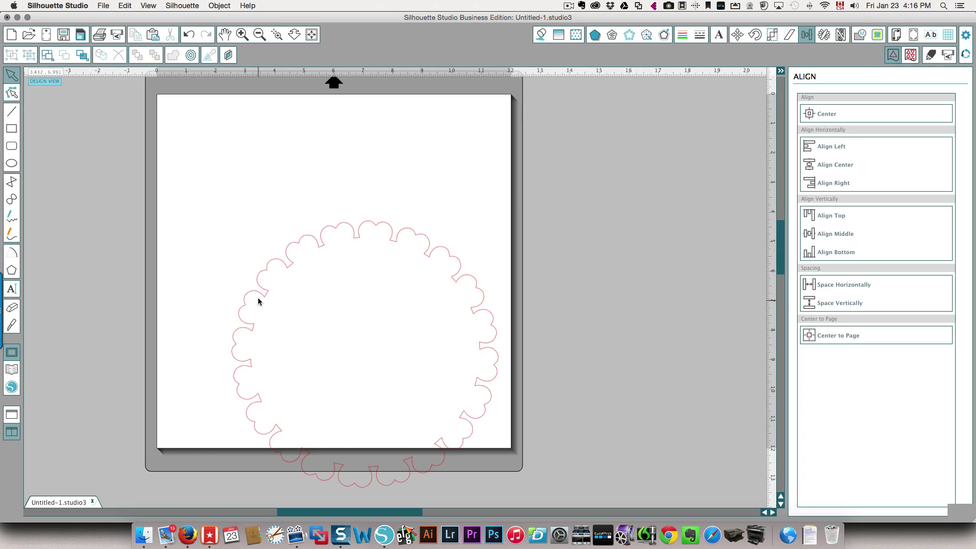
{"action": "left_click_drag", "start_coordinate": [257, 298], "coordinate": [213, 196]}
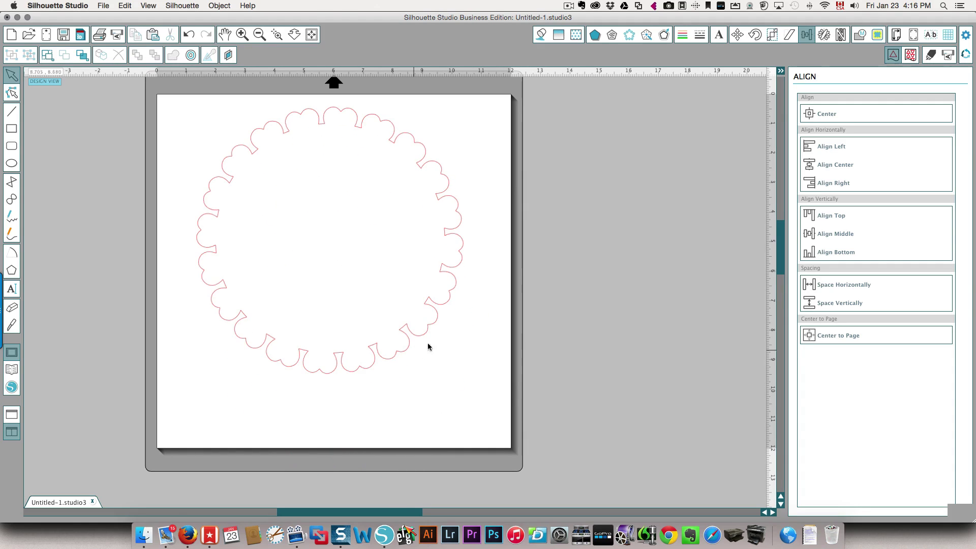
{"action": "left_click_drag", "start_coordinate": [429, 325], "coordinate": [436, 341]}
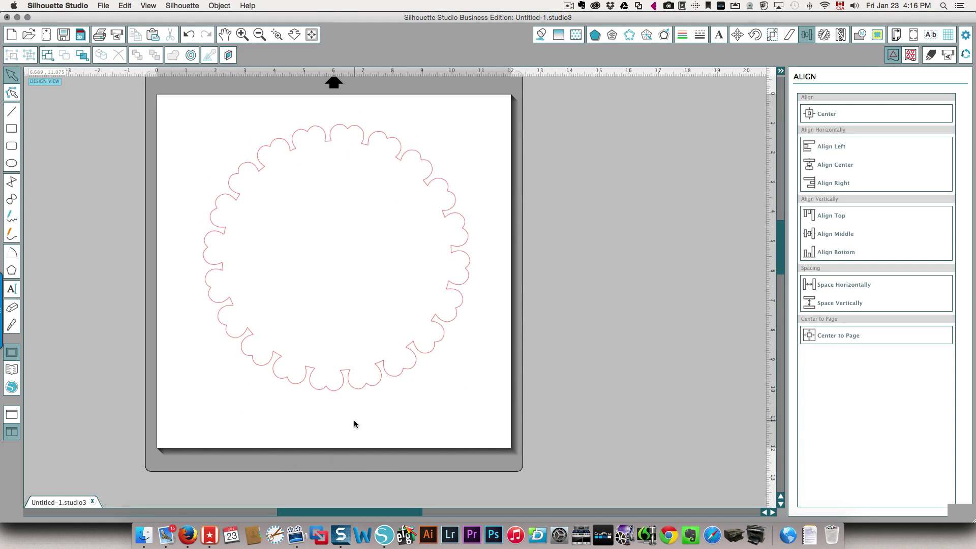